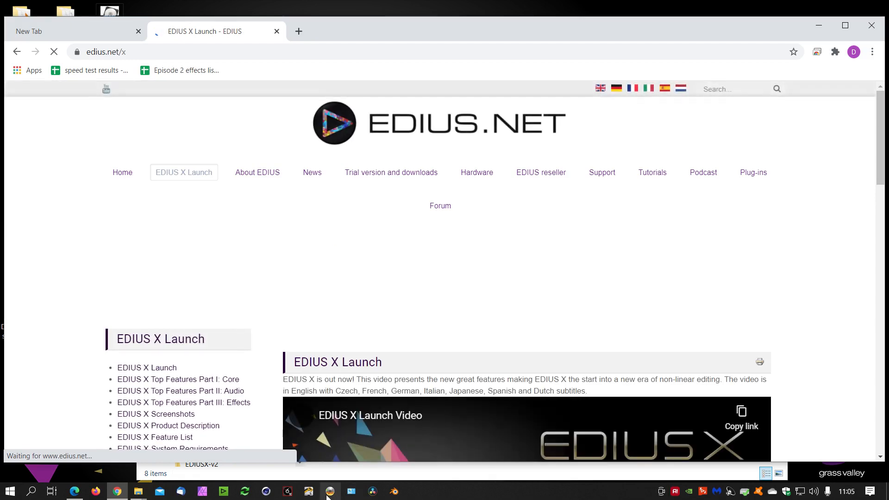
Step: Open the EDIUS X Download page from the EDIUS X Launch section of edius.net/x
scroll(413, 396, "down", 2)
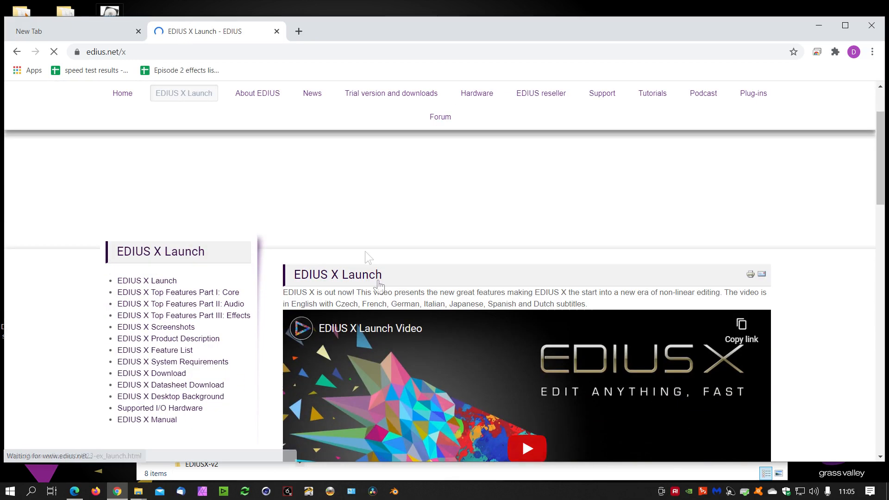
scroll(198, 239, "down", 4)
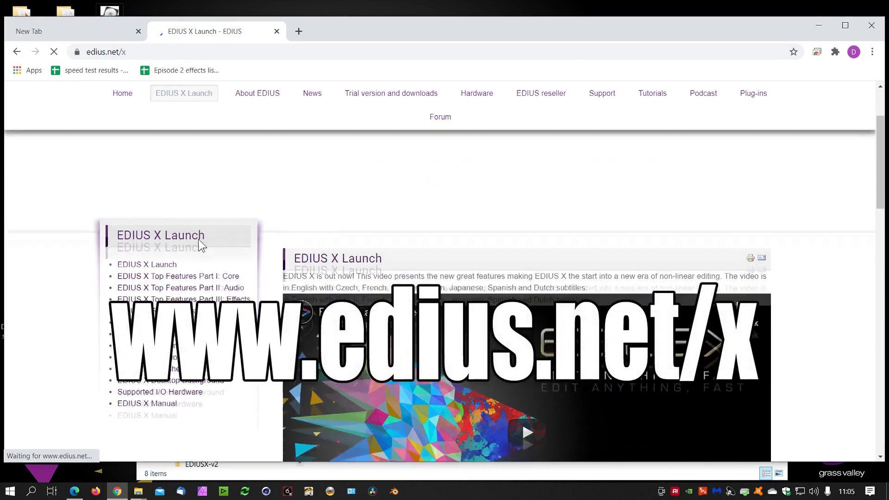
scroll(217, 252, "up", 2)
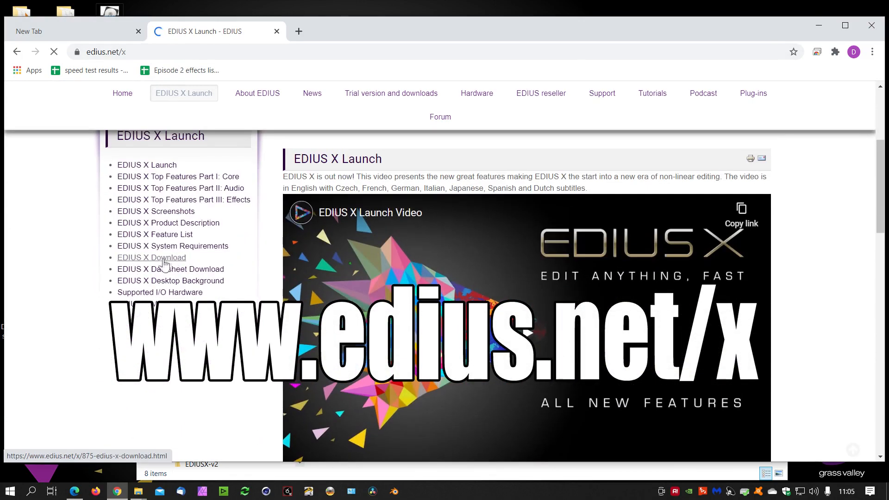
left_click(160, 259)
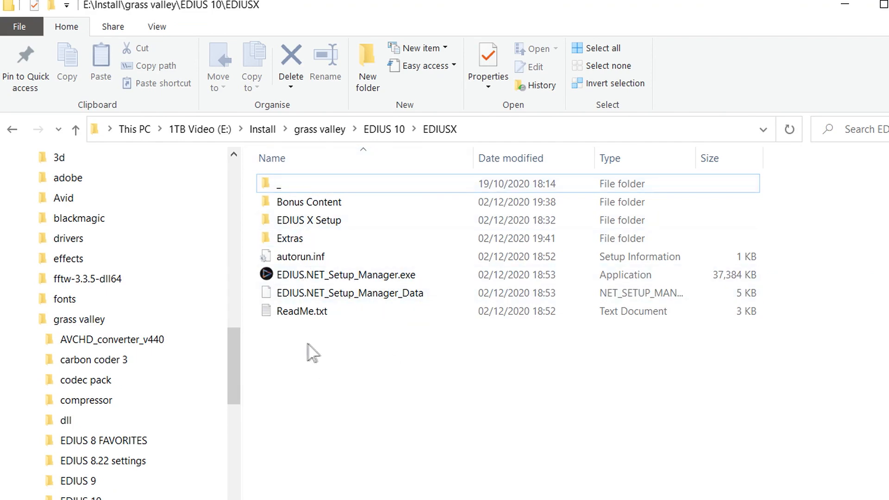
Step: Examine the contents of the Bonus Content and EDIUS X Setup folders, and return to the EDIUSX folder
double_click(324, 204)
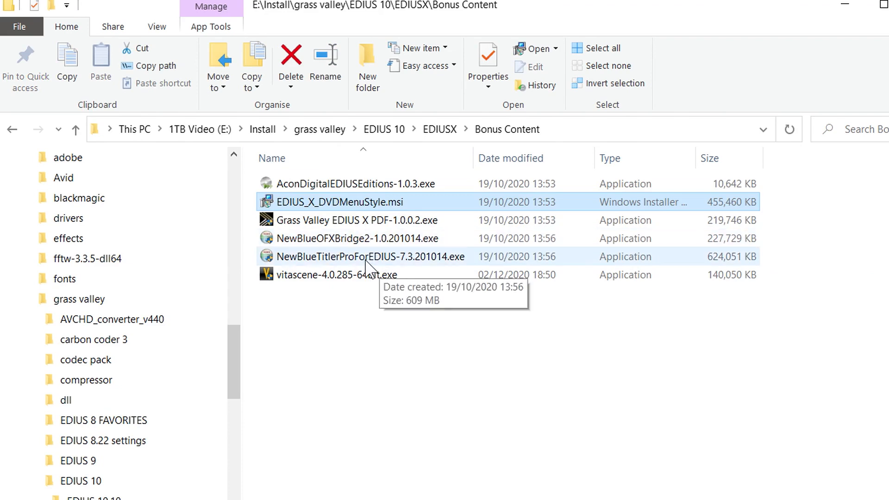
left_click(449, 130)
double_click(296, 221)
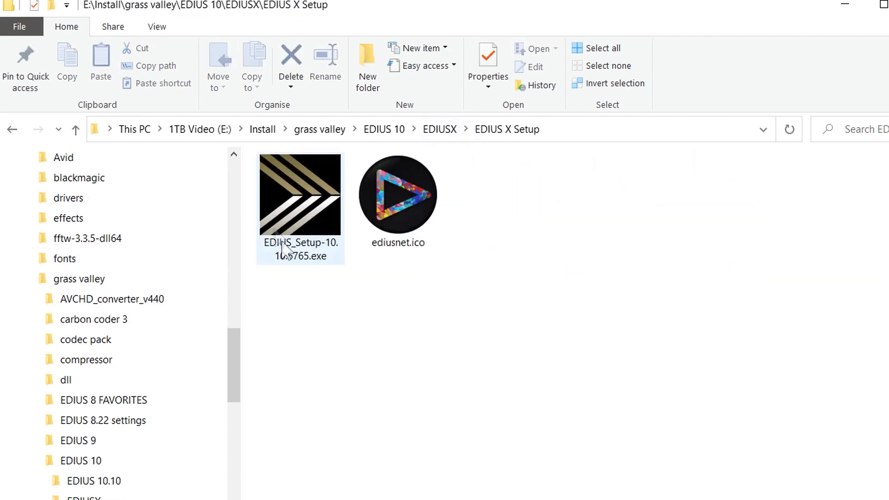
left_click(439, 129)
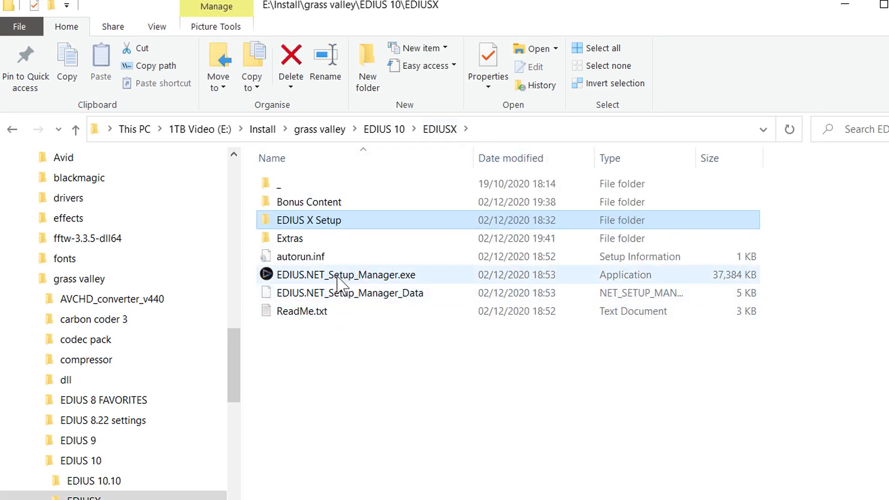
Step: Install EDIUS.NET Setup Manager from EDIUS.NET_Setup_Manager.exe, accepting the licence agreement and default location, and launch it on finishing
mouse_move(338, 278)
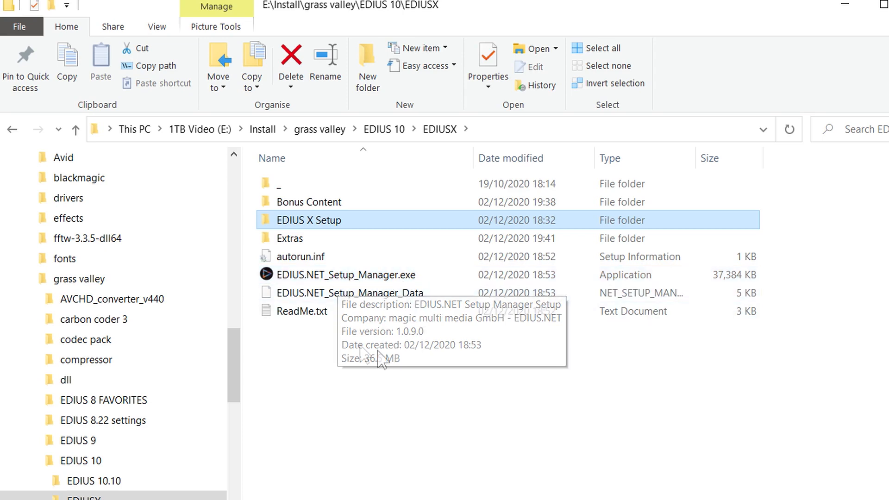
double_click(349, 280)
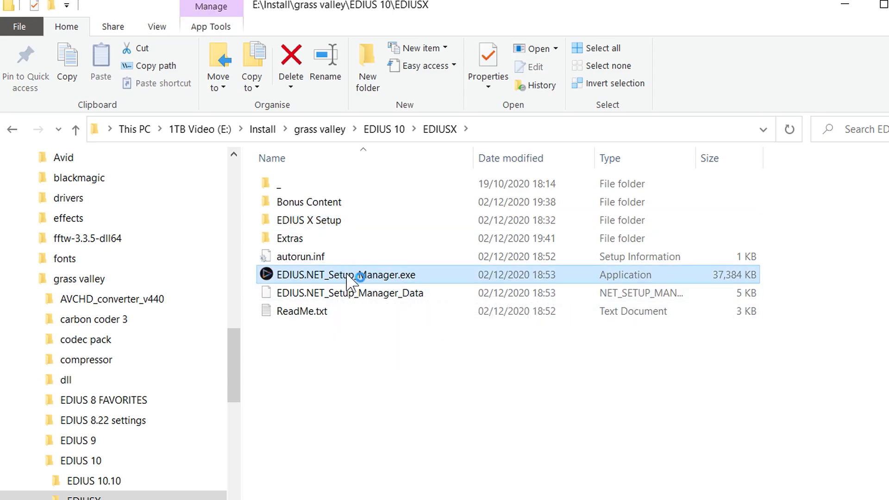
left_click(338, 327)
left_click(528, 378)
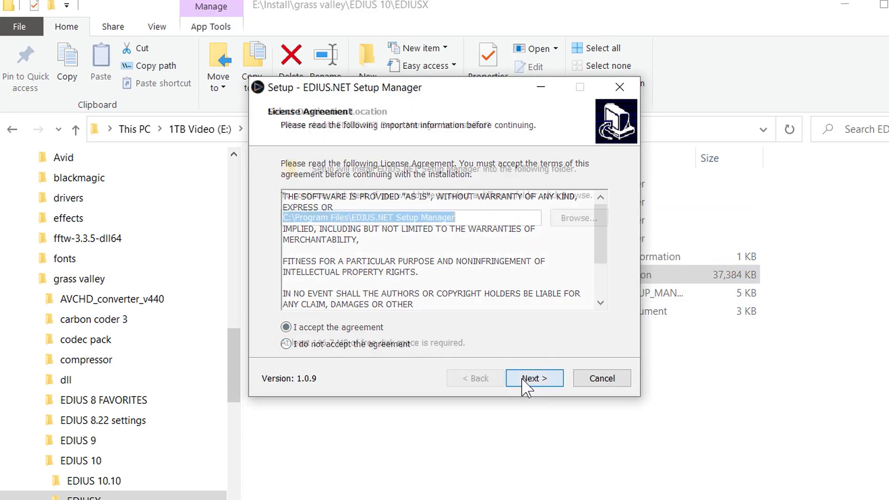
left_click(528, 379)
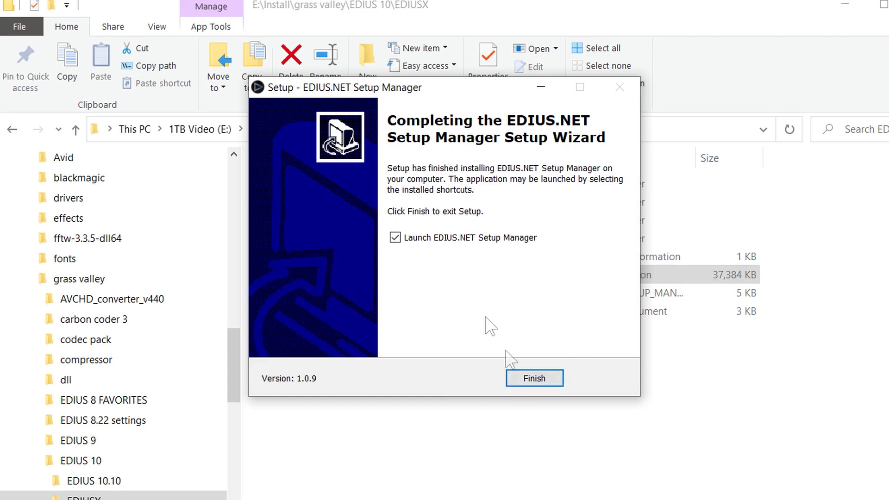
left_click(549, 385)
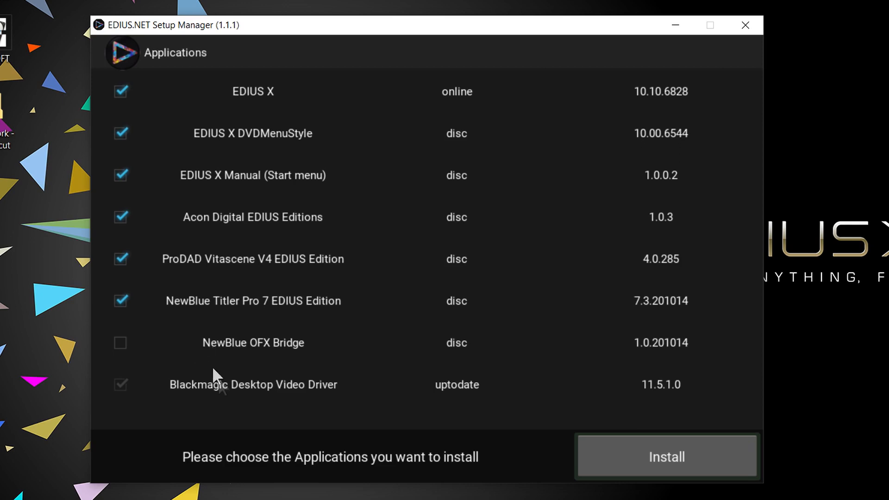
Step: Look through the bonus installers in the EDIUSX folder's Bonus Content, and return to the Setup Manager
left_click(133, 499)
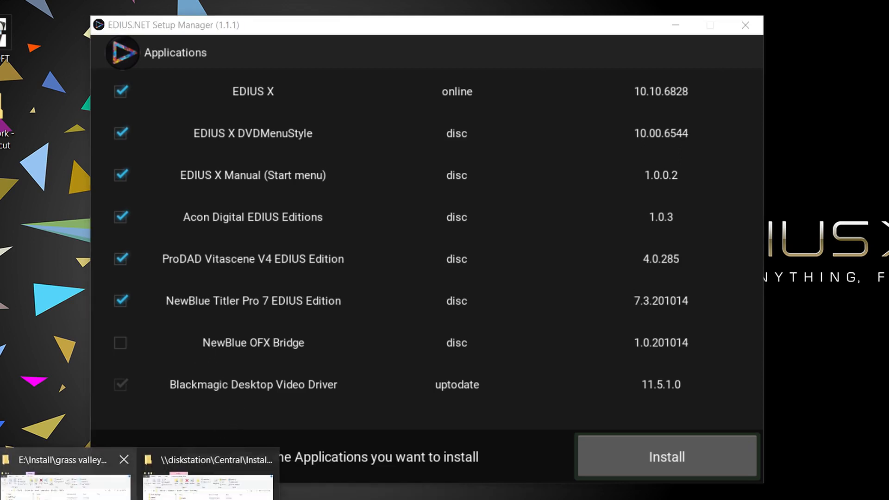
left_click(65, 486)
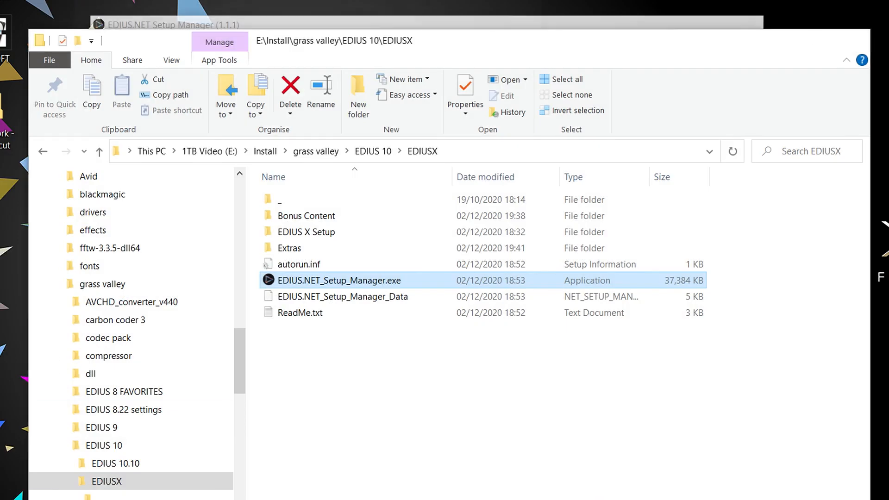
double_click(321, 217)
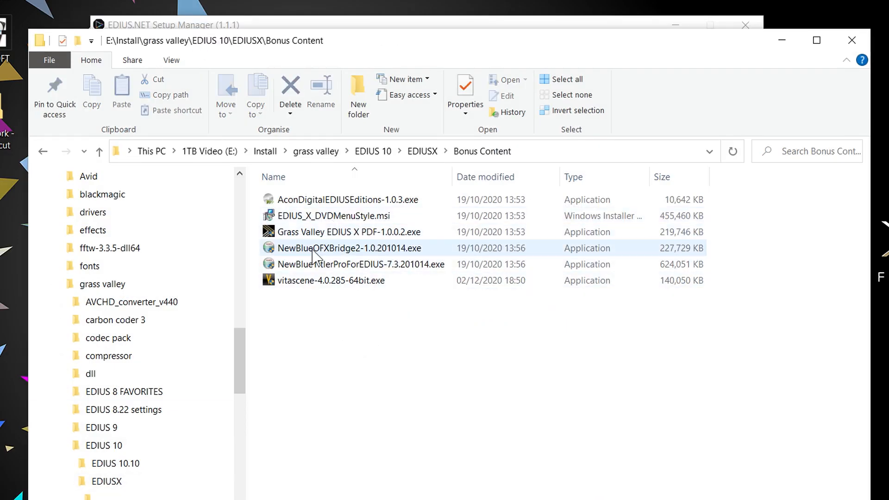
left_click(781, 41)
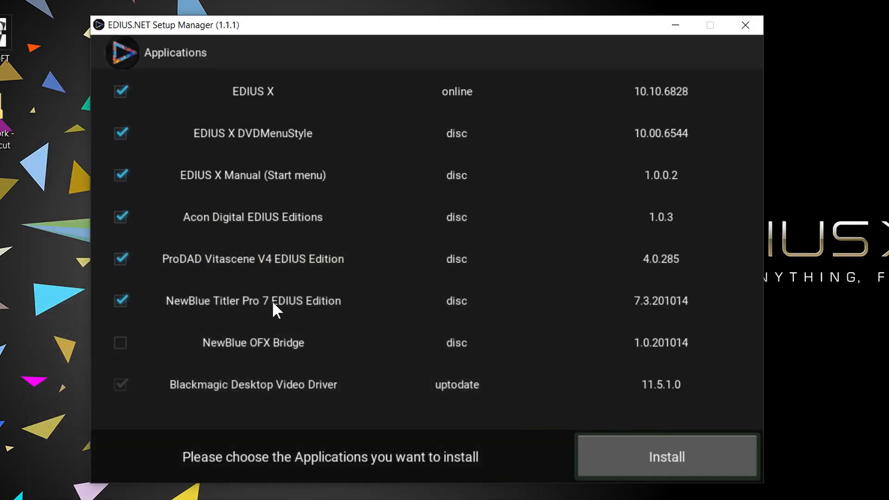
Step: Exclude NewBlue Titler Pro 7 EDIUS Edition from the applications and start installing the remaining selection
left_click(120, 301)
left_click(661, 460)
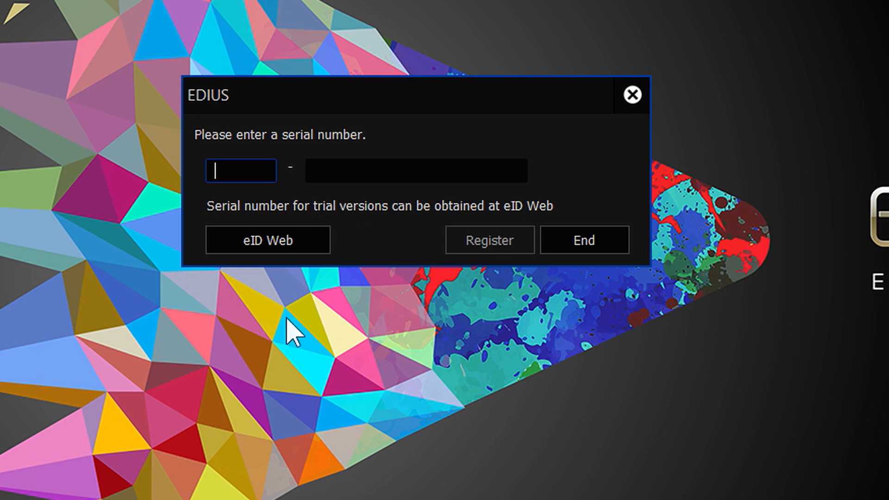
Step: Start a new eID registration from the EDIUS serial number prompt and submit the e-mail address with the privacy policy accepted
left_click(270, 242)
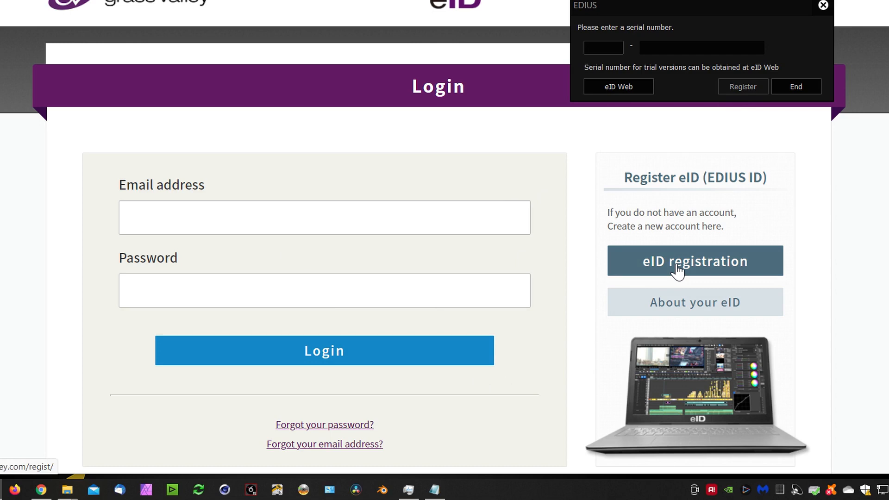
left_click(677, 272)
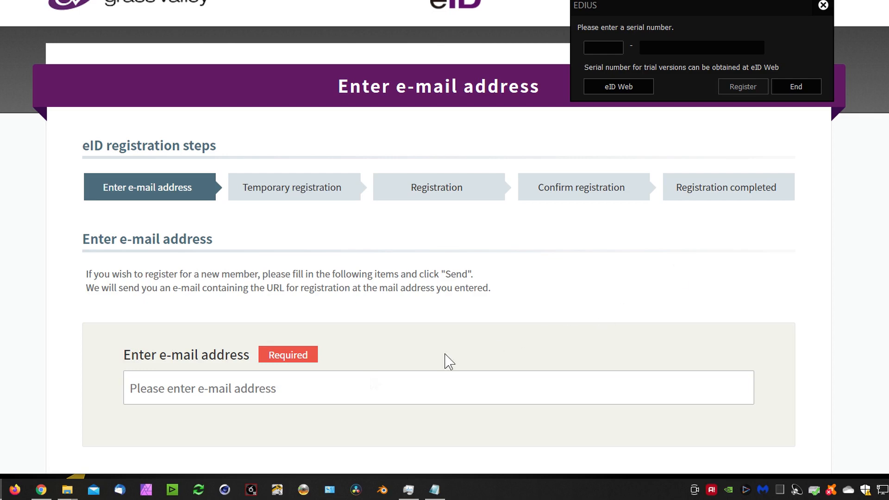
left_click(151, 386)
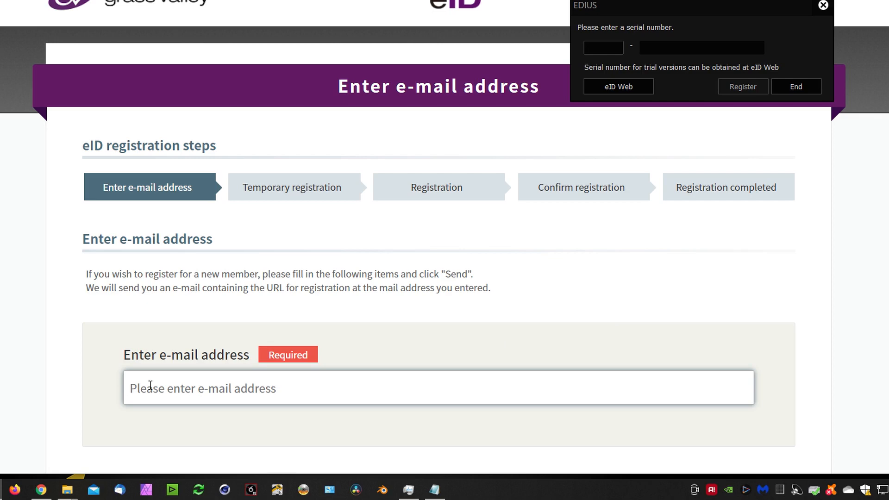
type("dav")
scroll(292, 308, "down", 10)
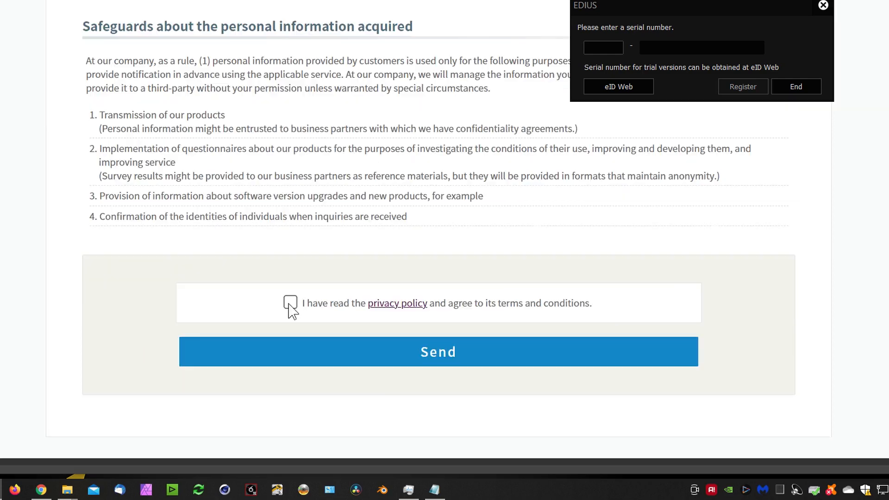
left_click(290, 304)
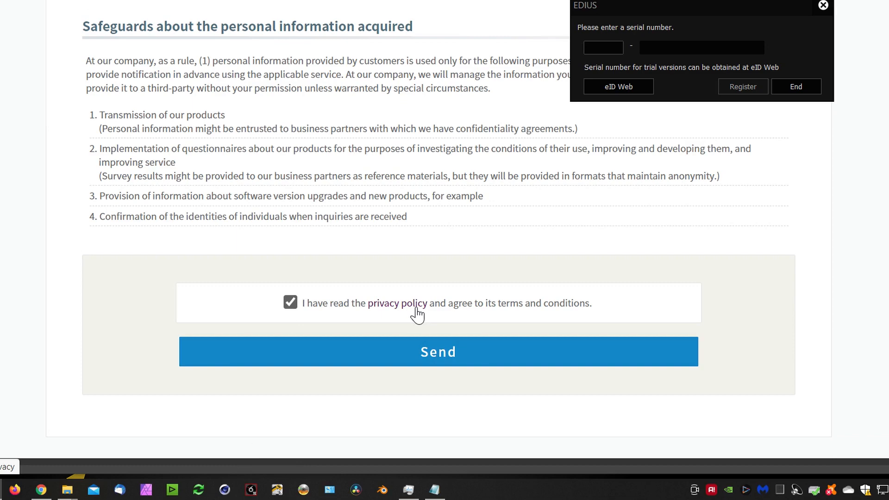
left_click(442, 362)
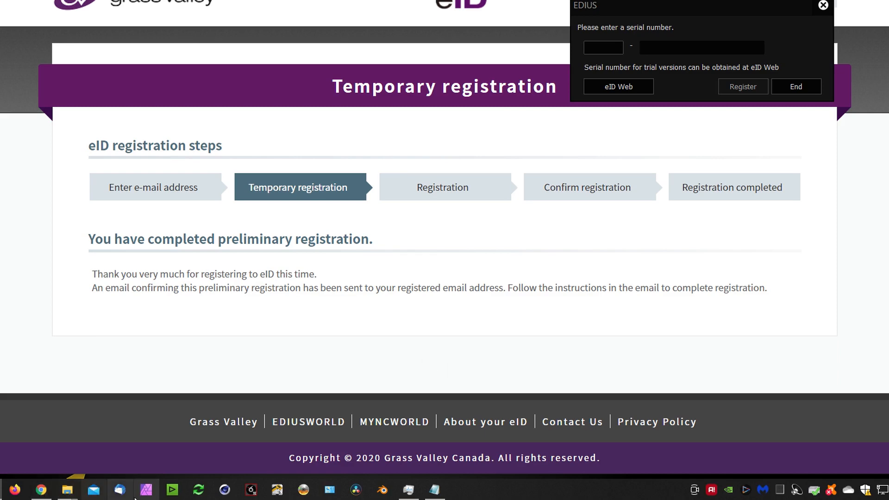
Step: Switch to the mail app and follow the registration procedure link in the eID registration notification e-mail
left_click(119, 489)
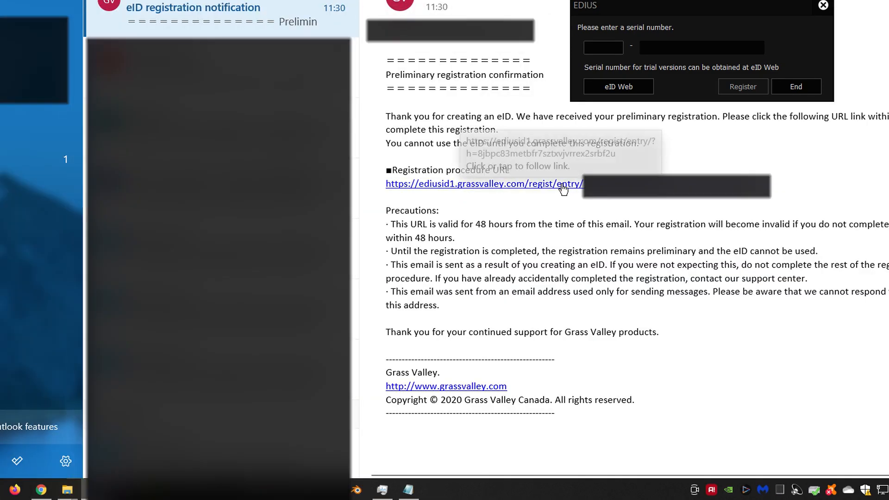
left_click(561, 186)
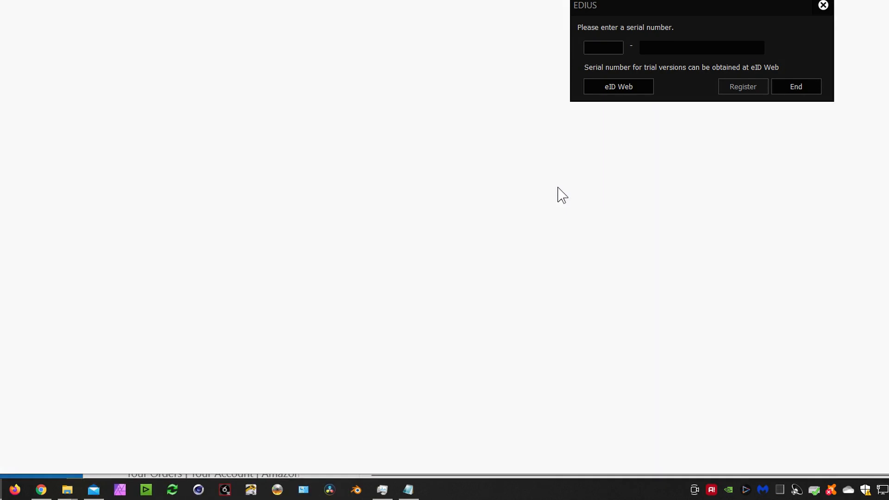
Step: Fill in the date of birth and choose United Kingdom as the country of residence in the eID registration form
scroll(298, 264, "down", 2)
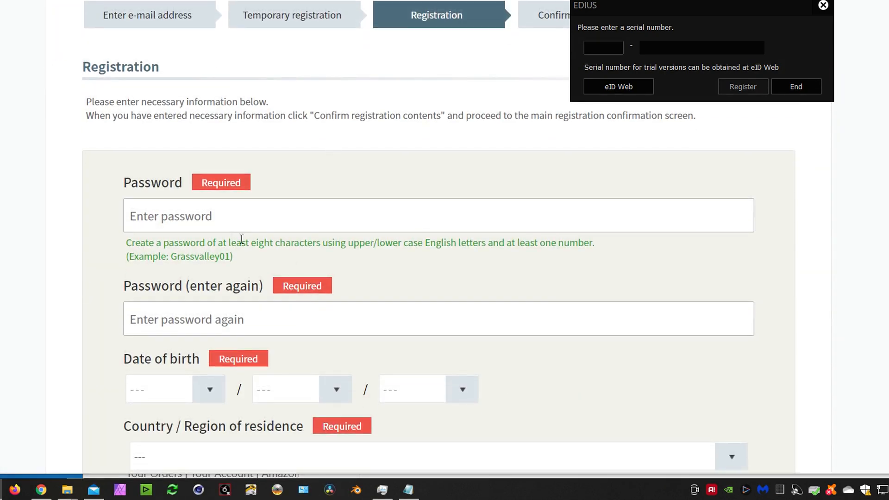
left_click(204, 389)
scroll(218, 99, "down", 3)
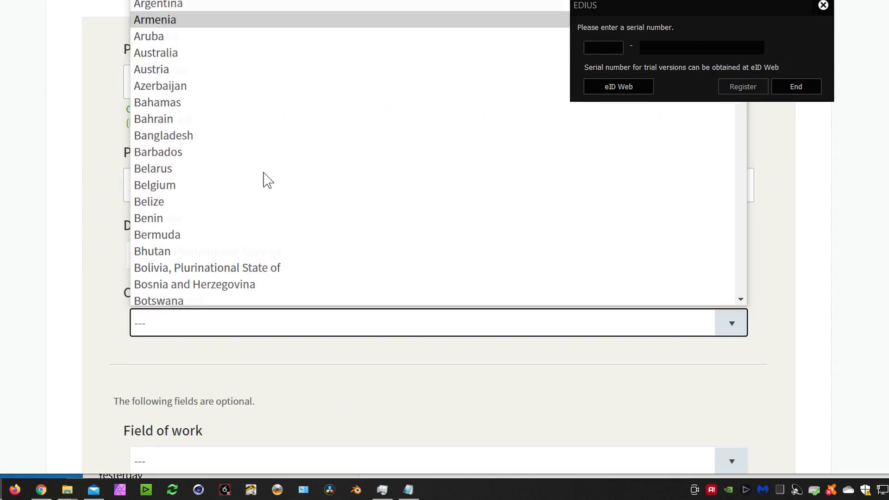
scroll(265, 180, "down", 3)
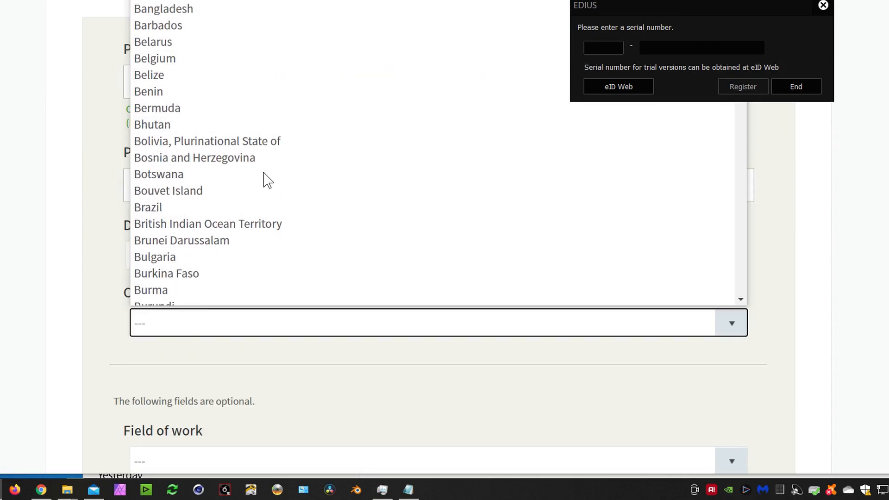
key("i")
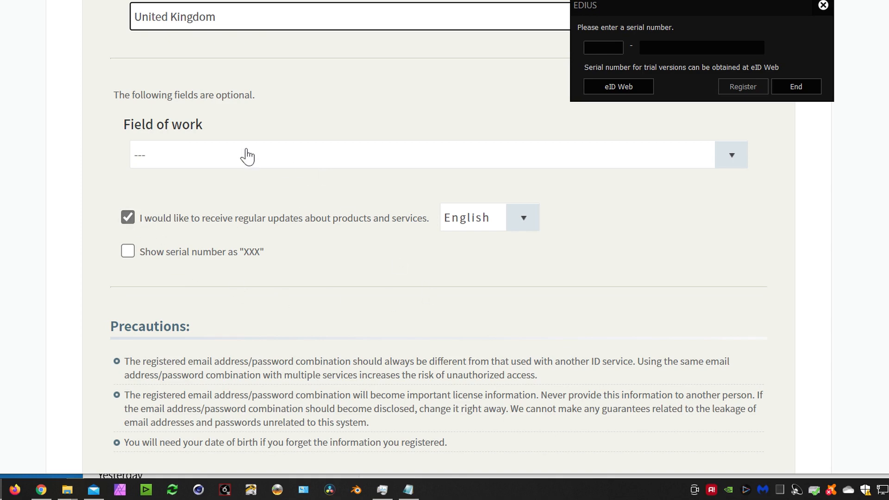
Step: Leave the optional field of work blank, confirm the entered details and register the eID account
left_click(325, 160)
left_click(367, 173)
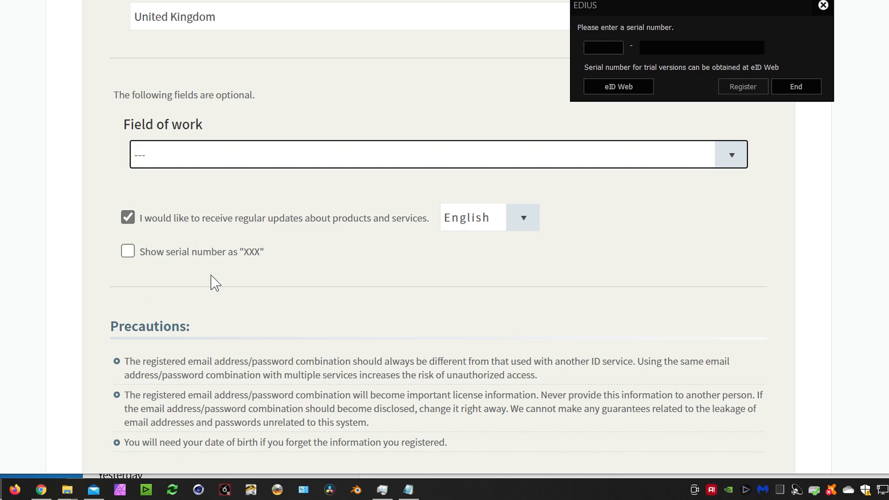
scroll(231, 262, "down", 5)
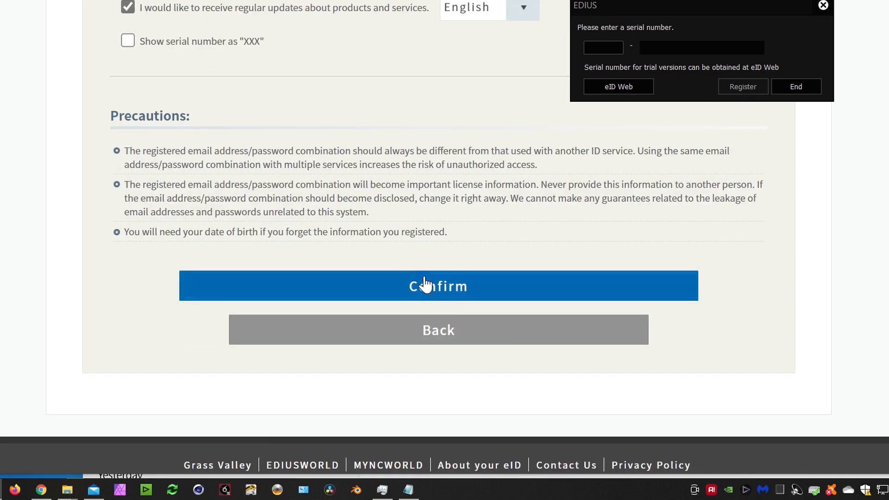
left_click(425, 285)
left_click(427, 280)
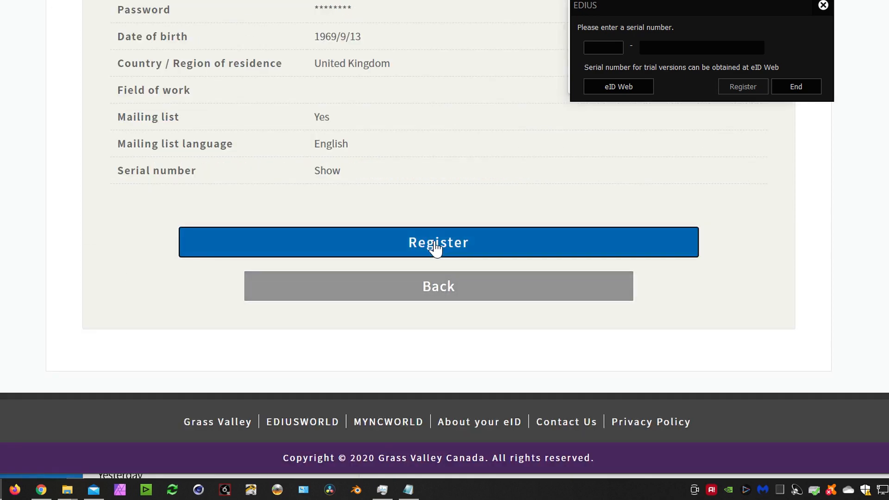
left_click(436, 245)
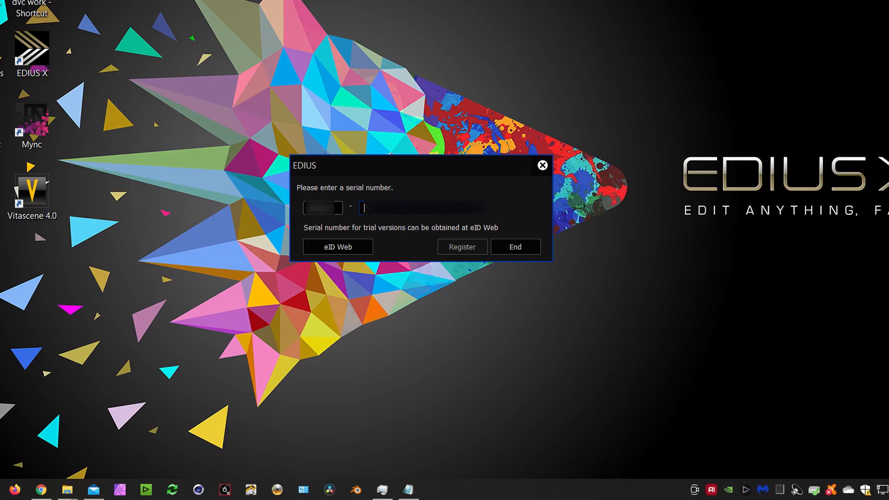
Step: Paste the EDIUS serial number into the activation prompt and register it
key("ctrl+v")
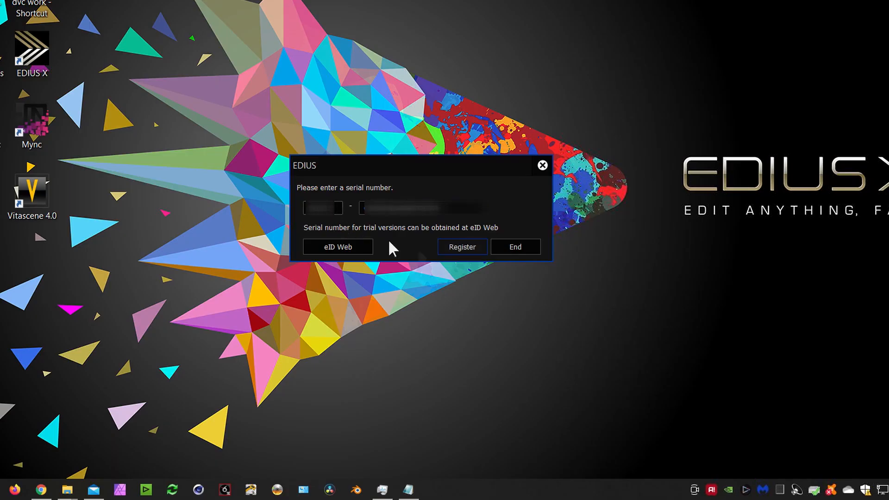
left_click(468, 249)
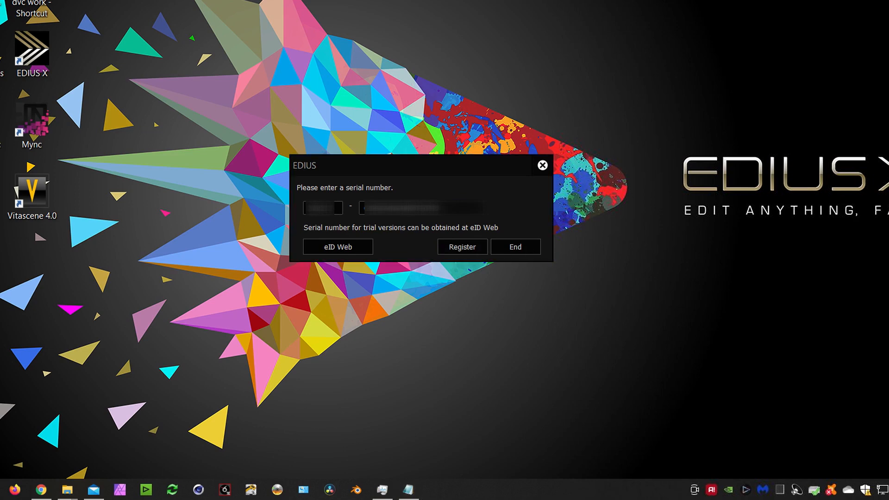
Step: Submit the serial number and log in to EDIUS with the eID account's e-mail and password
left_click(472, 248)
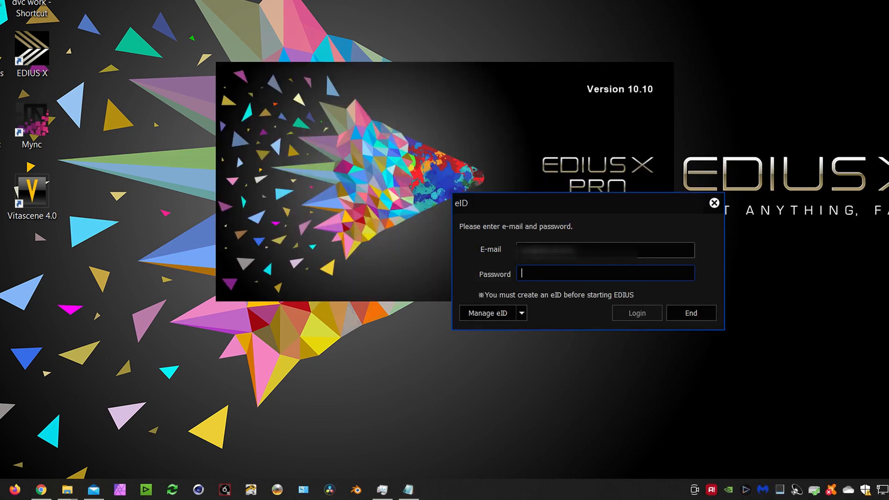
left_click_drag(582, 251, 517, 251)
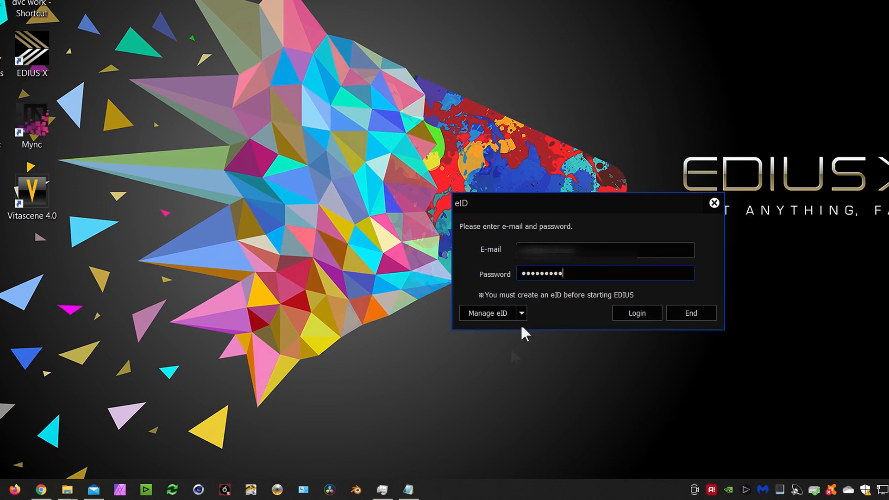
key("Return")
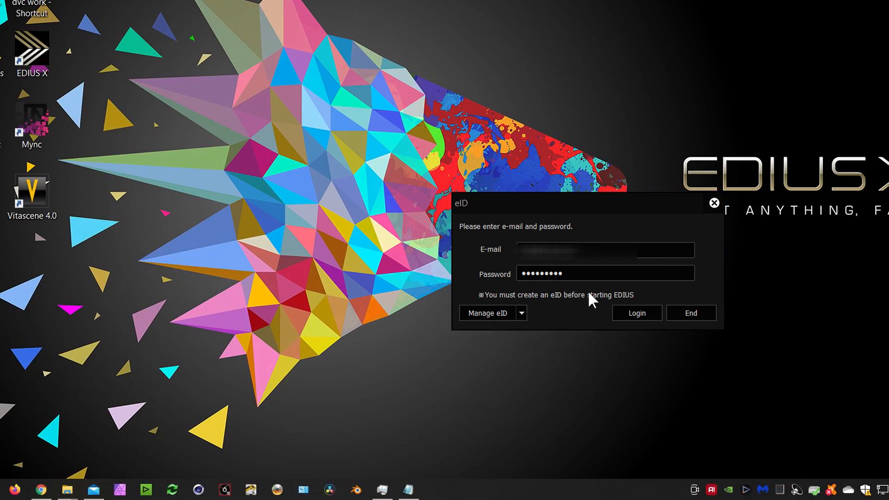
left_click(522, 313)
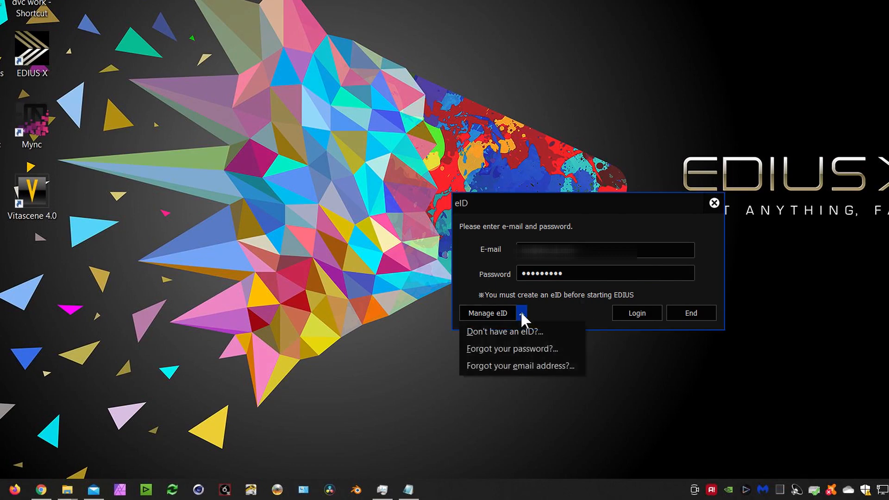
left_click(511, 332)
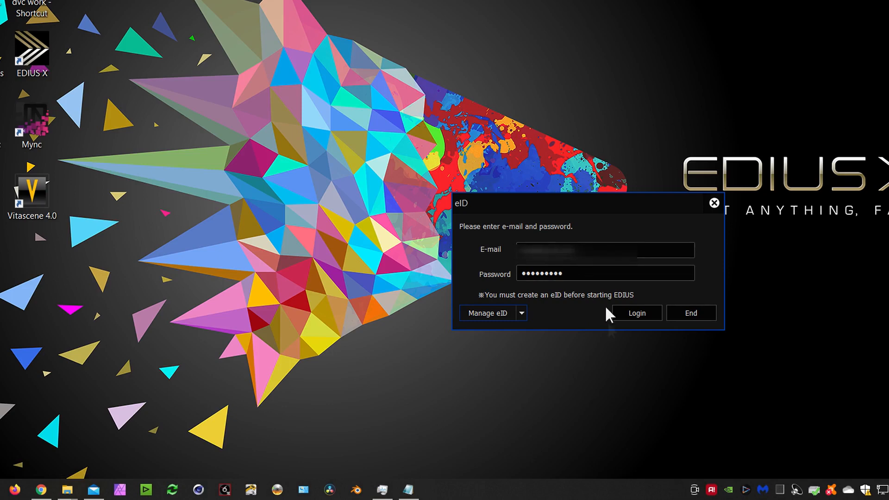
left_click(632, 311)
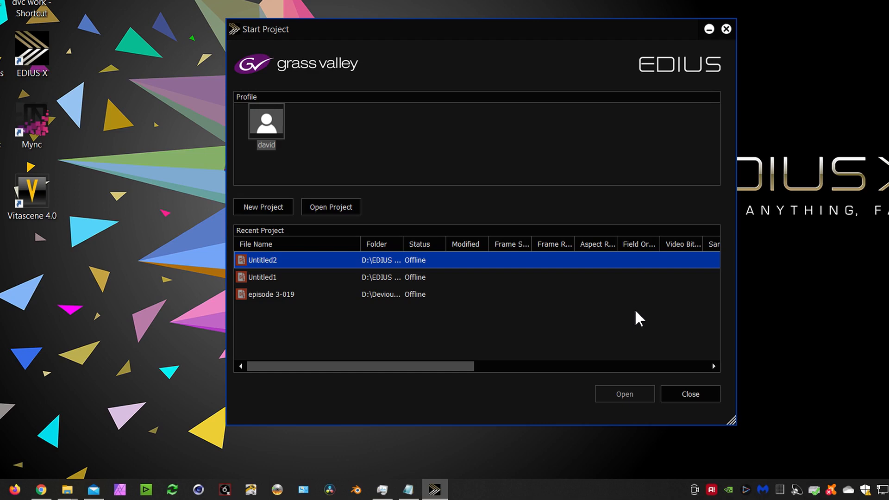
Step: Switch to Chrome and log in to the eID website with the account's e-mail address and password
left_click(41, 489)
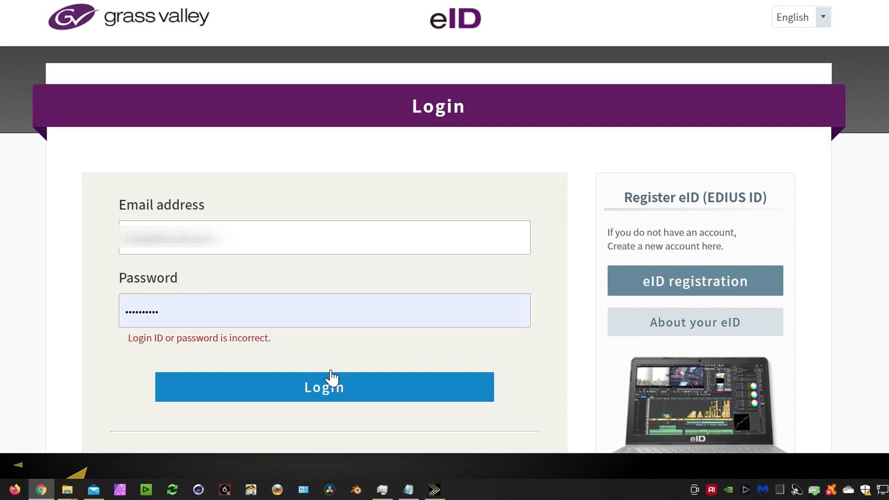
left_click(332, 378)
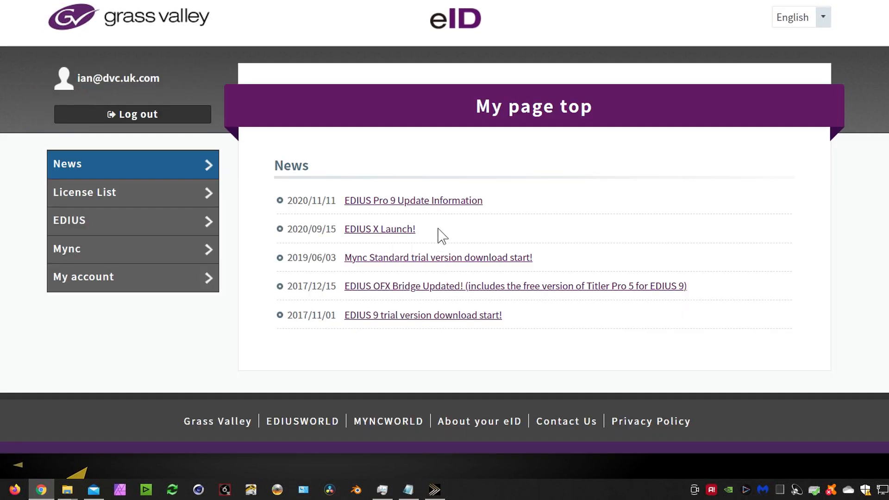
Step: Check the Mync and EDIUS trial download pages, and examine the License List of registered products
left_click(119, 259)
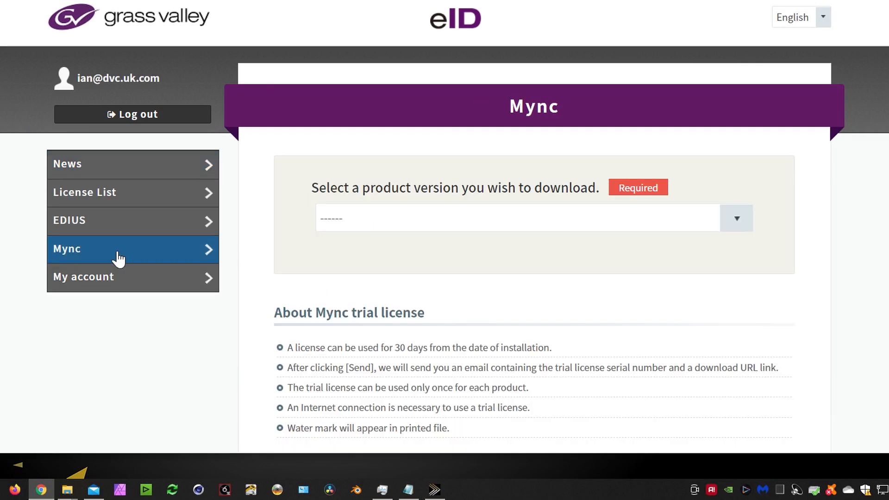
left_click(737, 216)
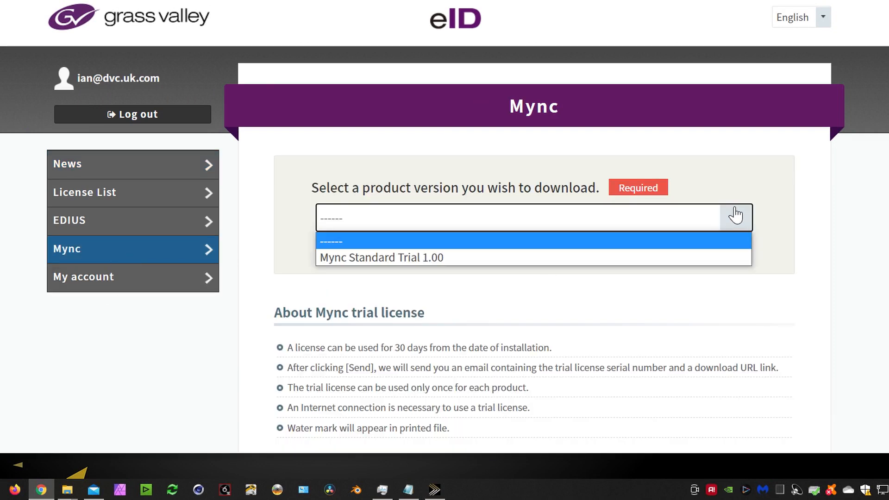
left_click(737, 216)
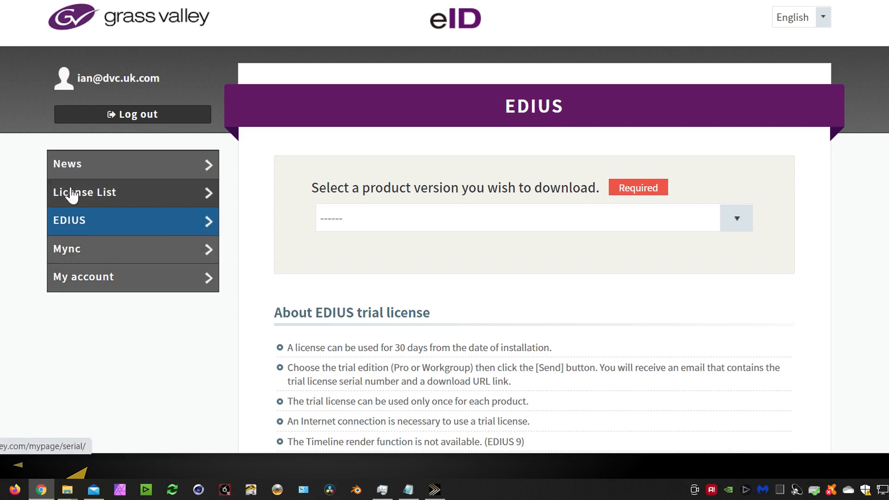
left_click(109, 200)
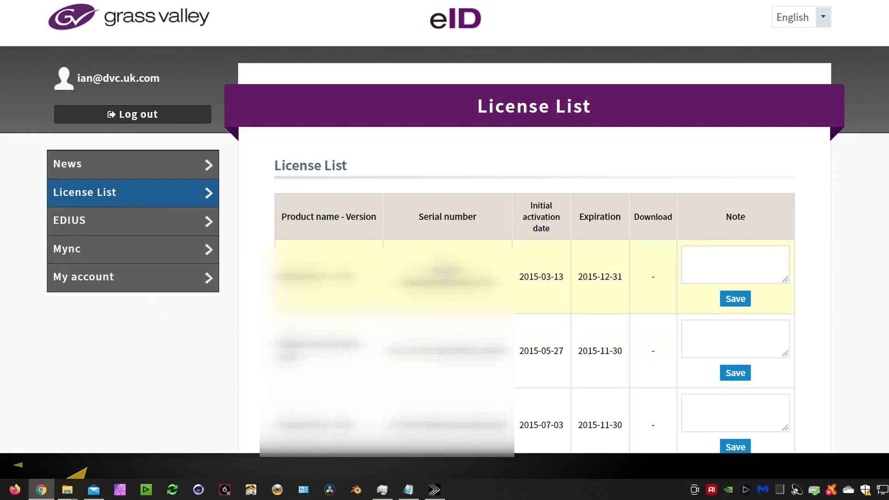
scroll(445, 226, "down", 1)
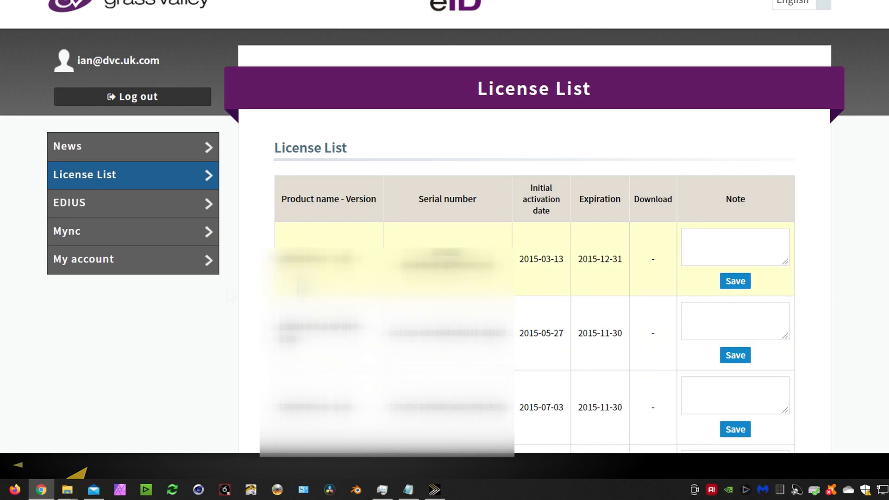
Step: Edit the eID account information to show serial numbers as "XXX" and save the change
left_click(91, 268)
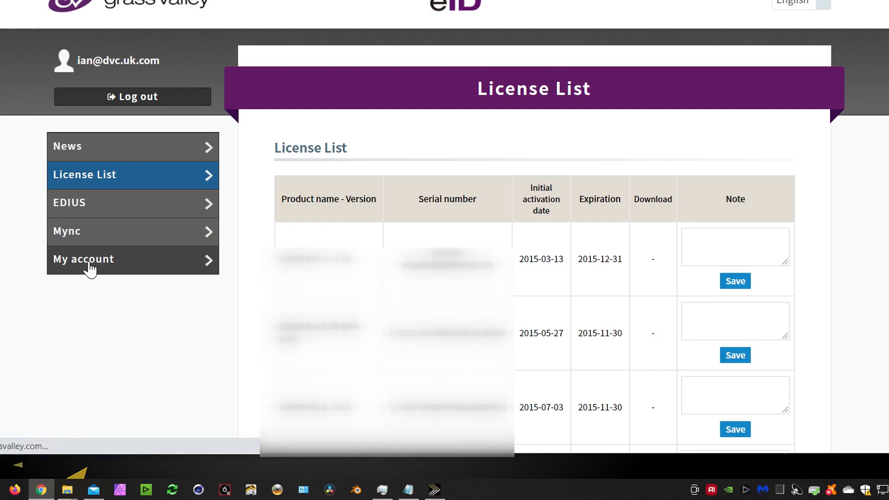
scroll(289, 369, "down", 3)
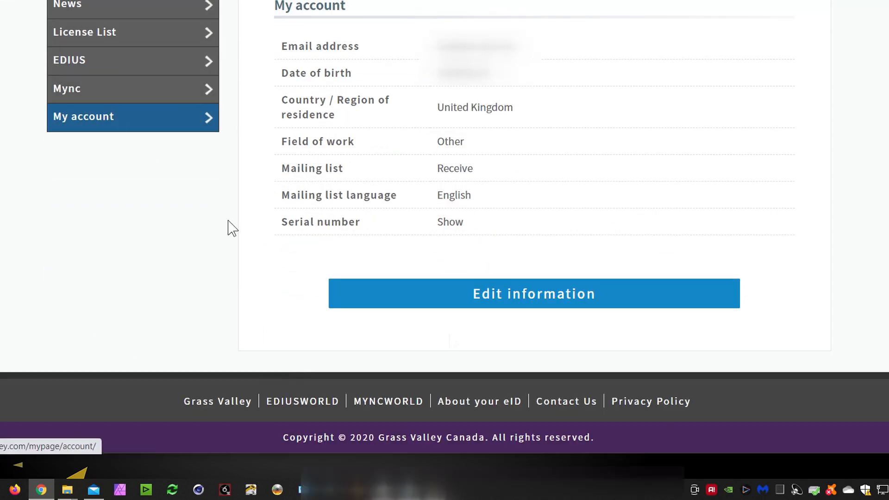
left_click(519, 294)
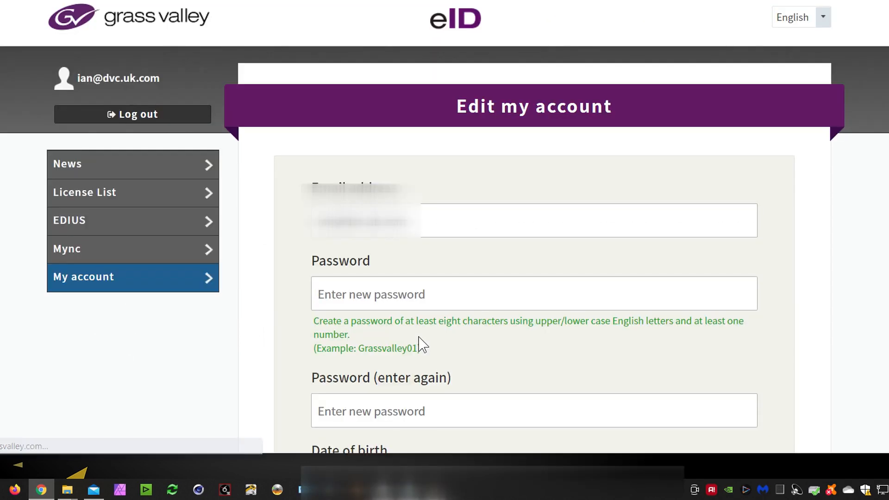
scroll(417, 342, "down", 10)
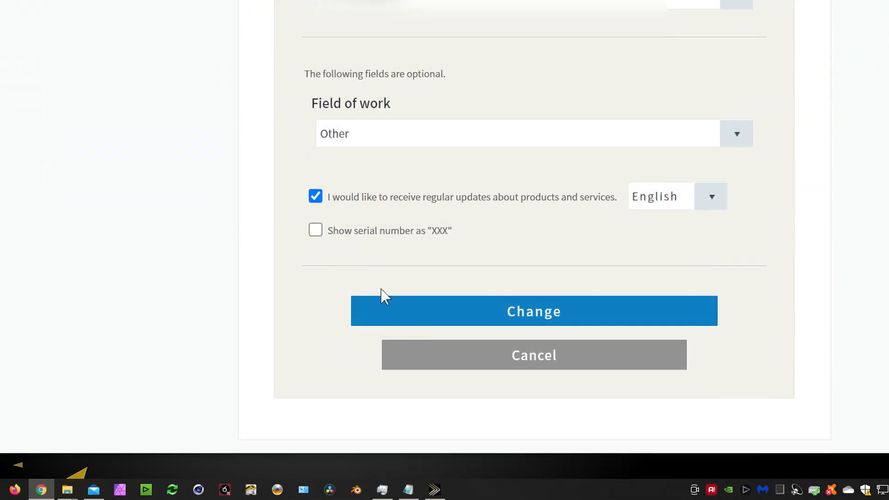
left_click(315, 232)
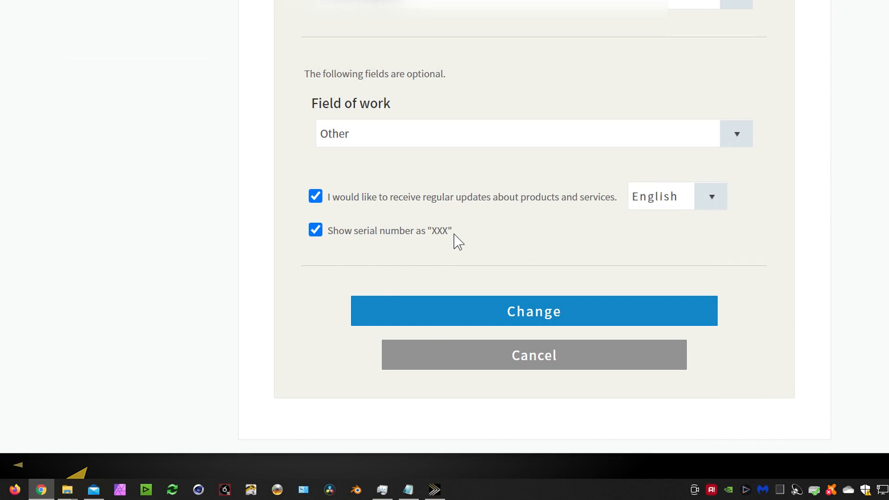
left_click(316, 232)
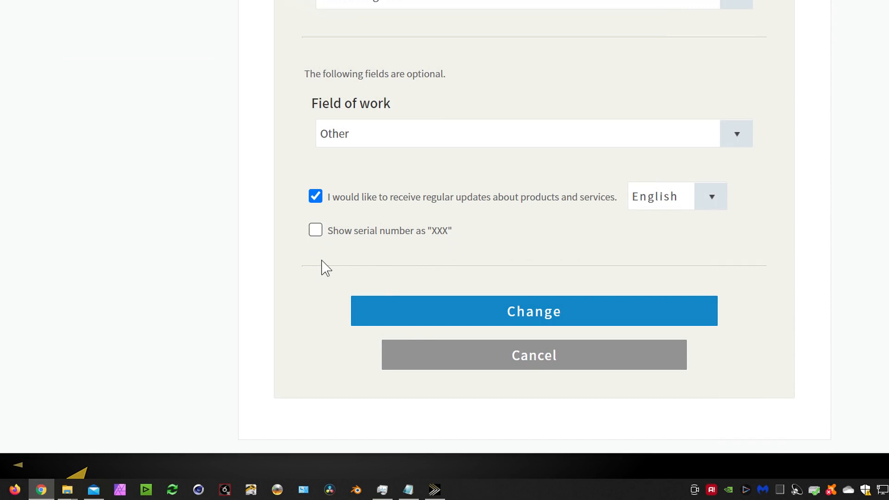
left_click(314, 231)
left_click(520, 312)
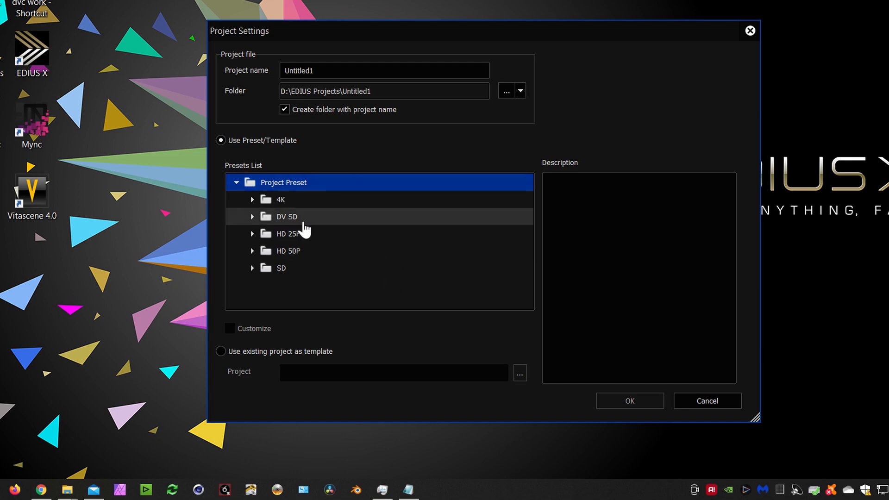
Step: Cancel the EDIUS project settings and widen the Folder column in the recent project list to reveal the full paths
left_click(702, 407)
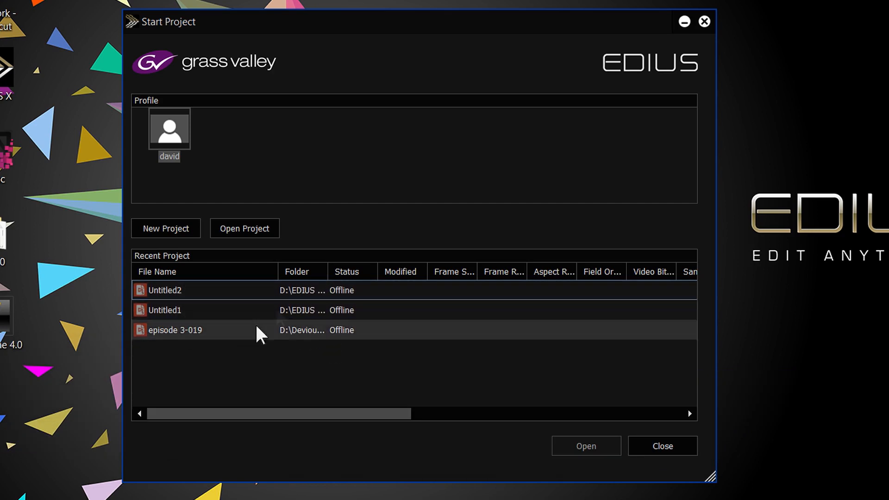
left_click_drag(327, 271, 432, 271)
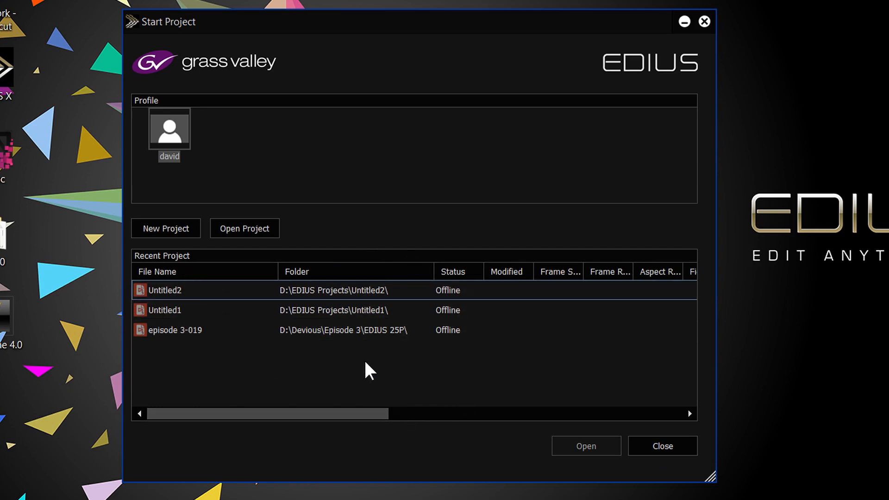
Step: Start a new project and select the 4K, HD and SD sizes for the project presets
left_click(163, 234)
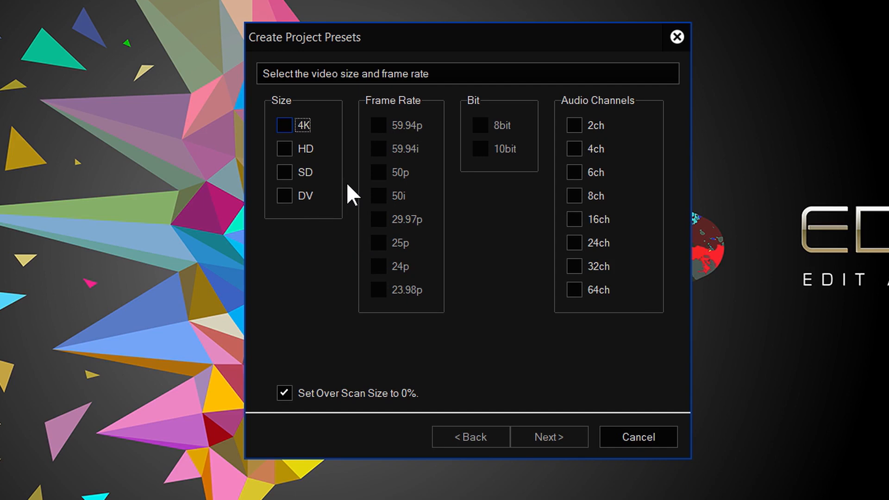
left_click(285, 150)
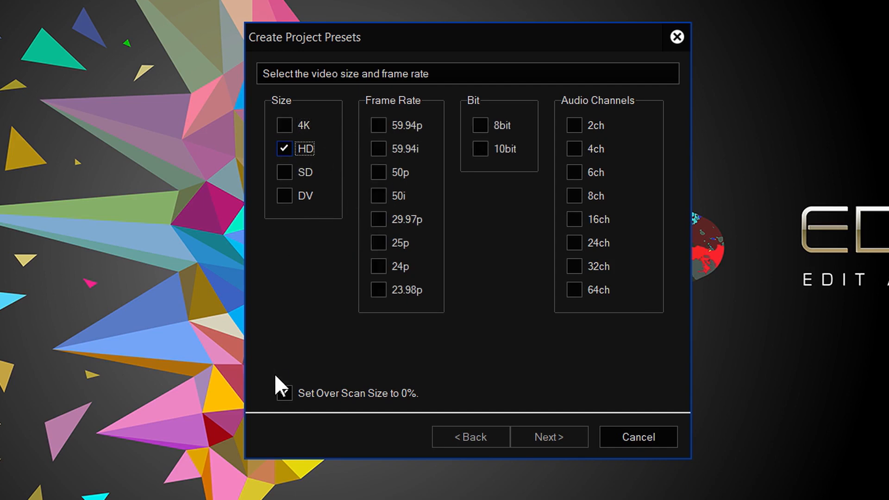
left_click(285, 171)
left_click(282, 123)
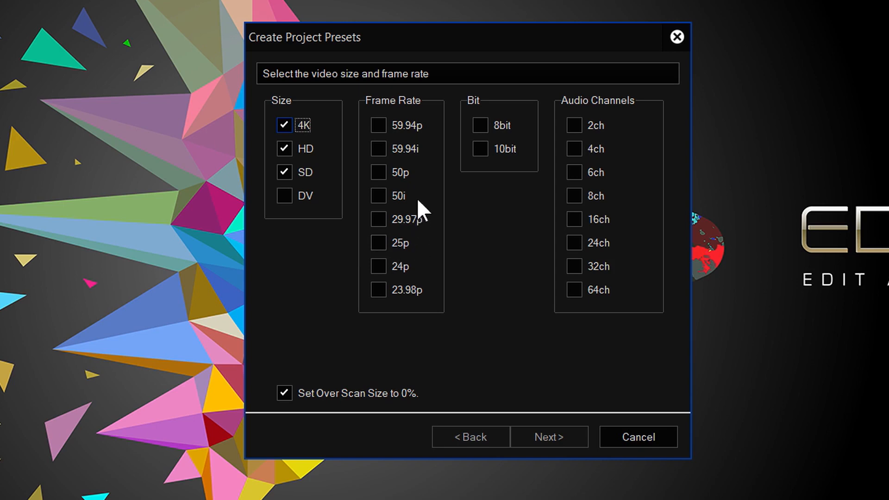
Step: Choose 50p, 50i and 25p frame rates, 10bit depth and 2ch audio for the presets, and continue to the preset list
left_click(378, 242)
left_click(378, 195)
left_click(379, 169)
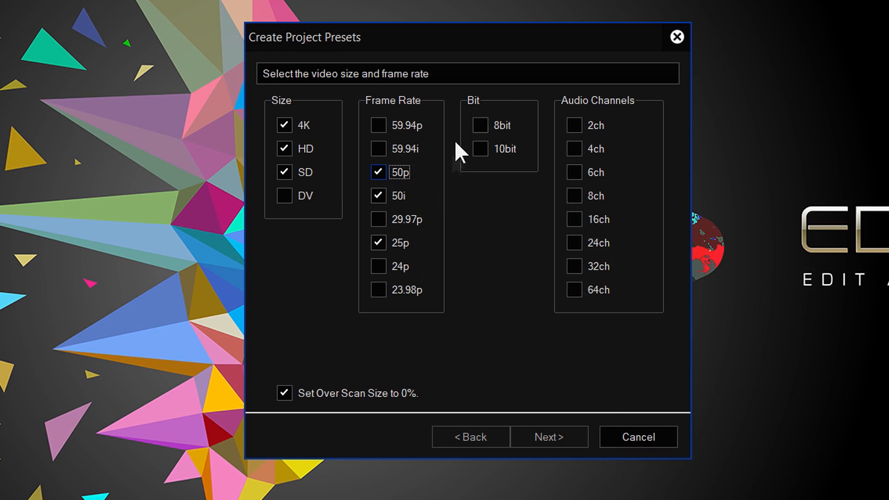
left_click(480, 150)
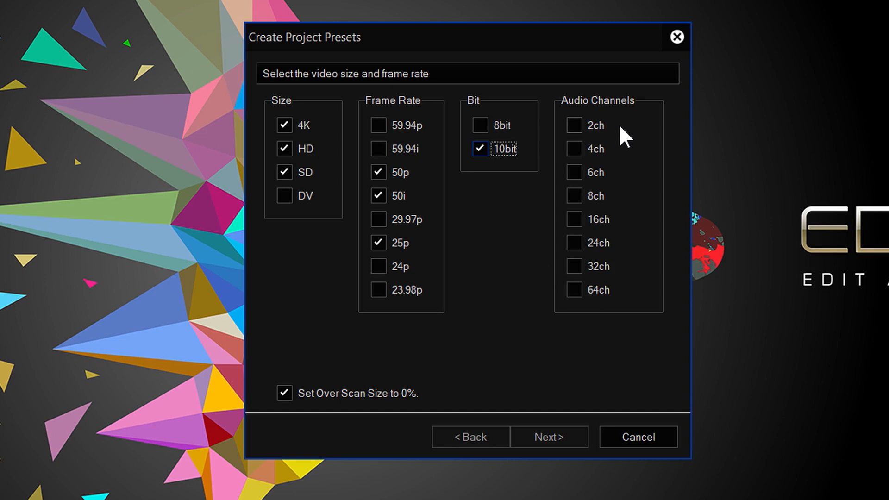
left_click(574, 126)
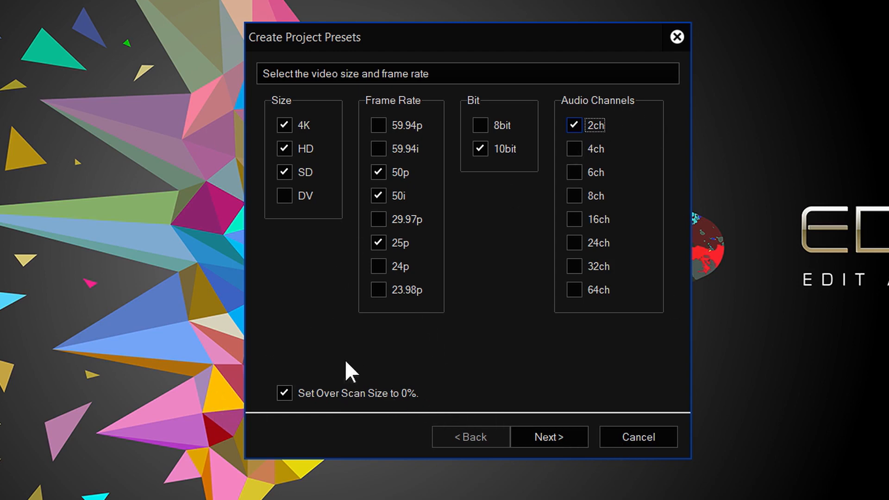
left_click(560, 435)
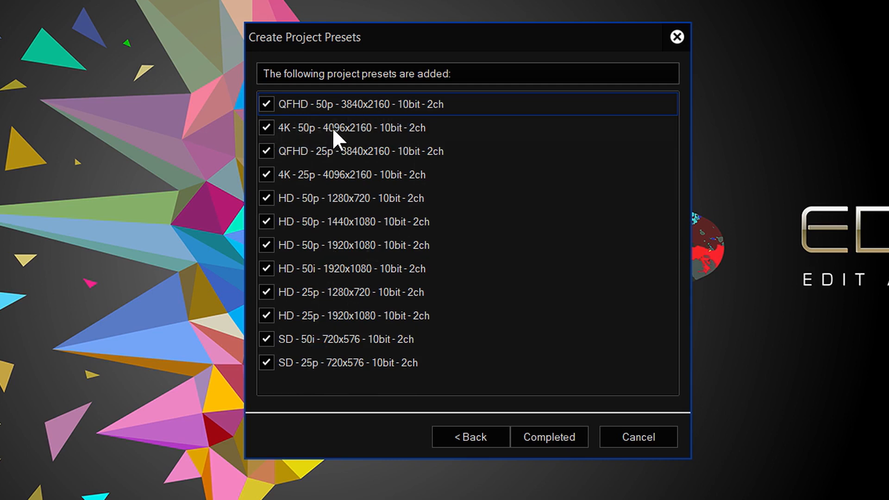
Step: Exclude both 4096x2160 presets, HD 50p 1440x1080 and HD 25p 1280x720 from the project preset list, and create the remaining presets
left_click(266, 126)
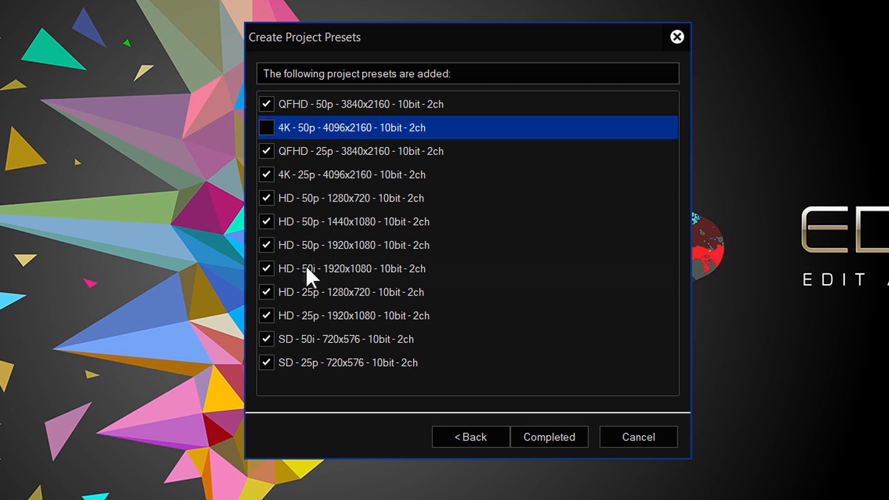
left_click(269, 170)
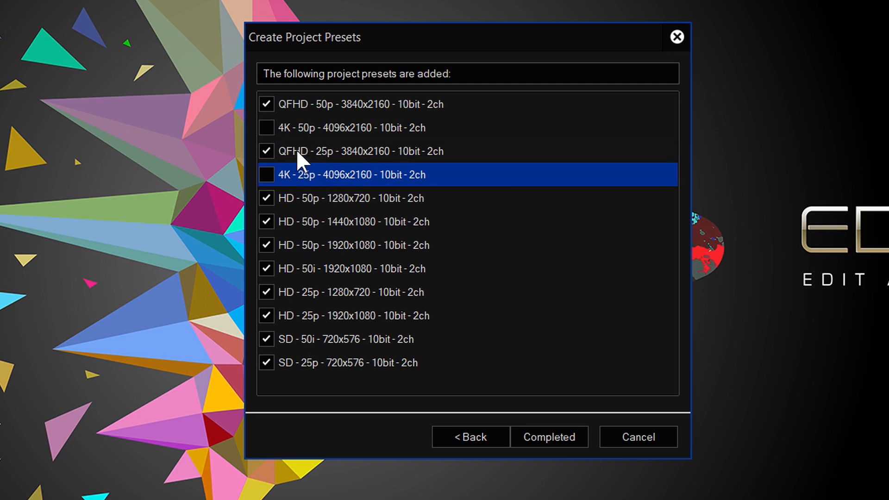
left_click(411, 152)
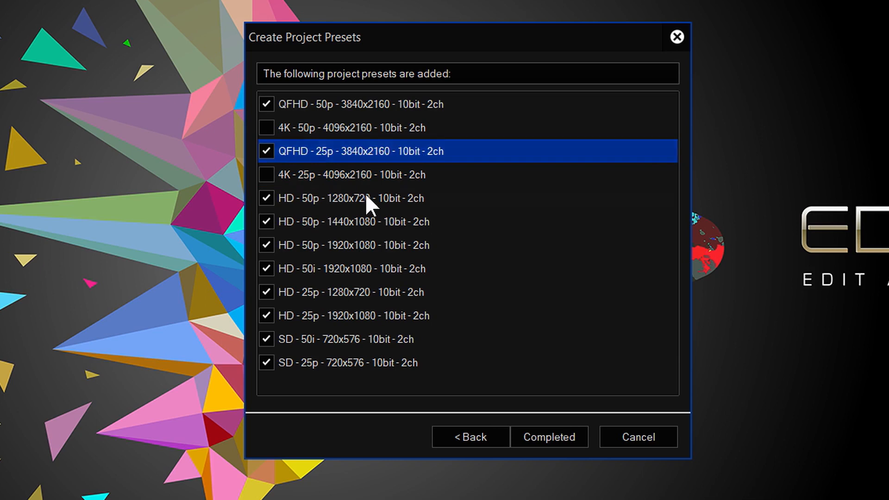
left_click(312, 200)
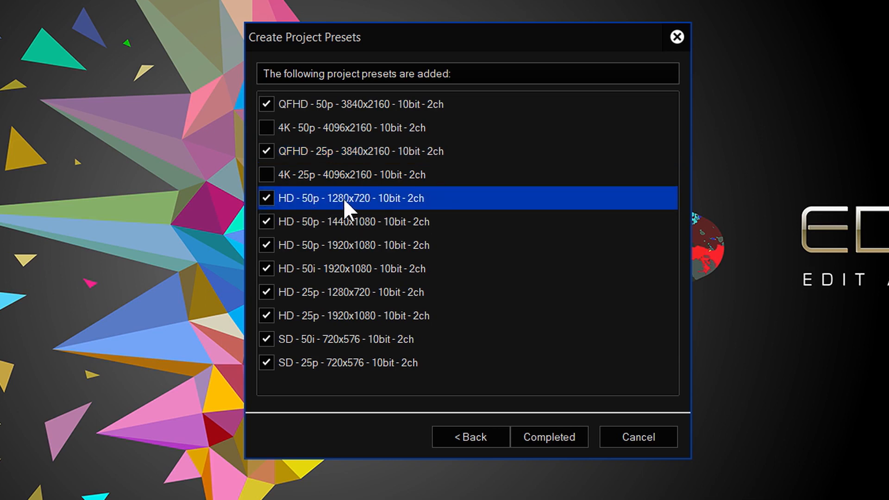
left_click(323, 223)
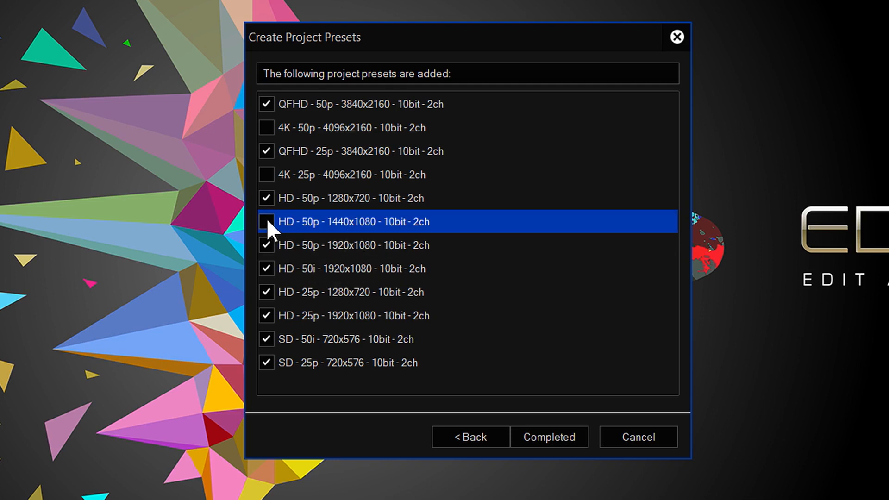
left_click(337, 289)
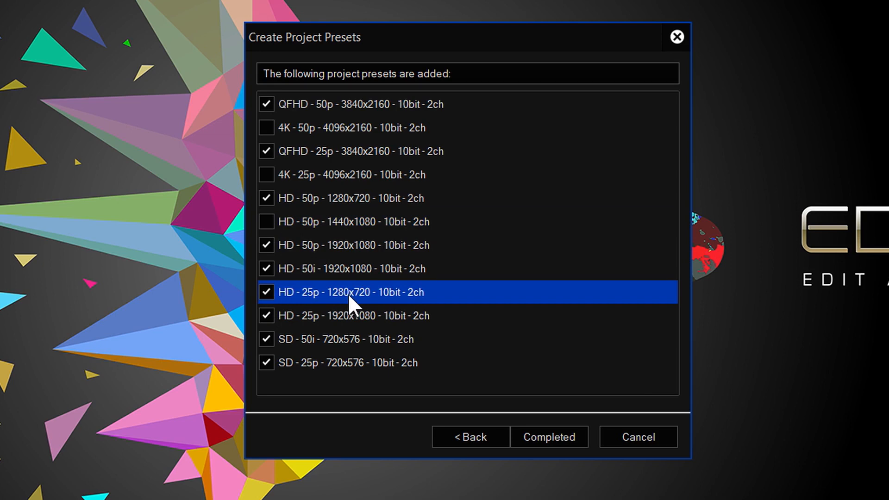
left_click(265, 292)
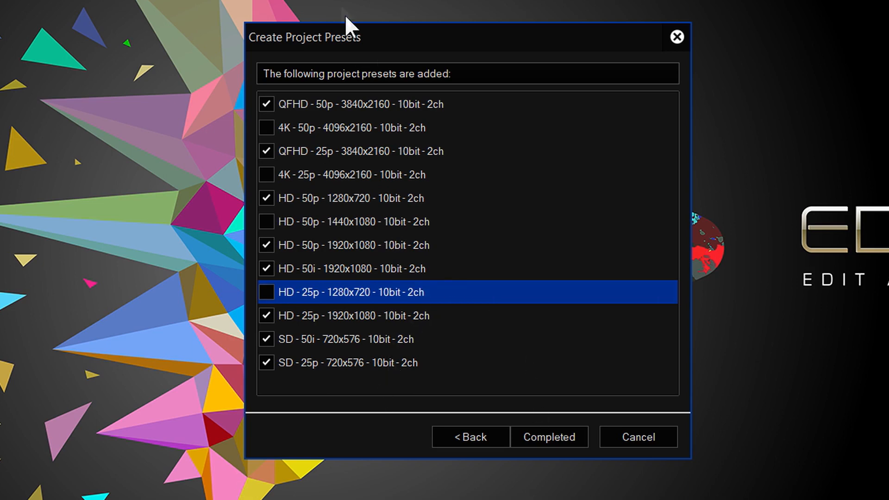
left_click(569, 441)
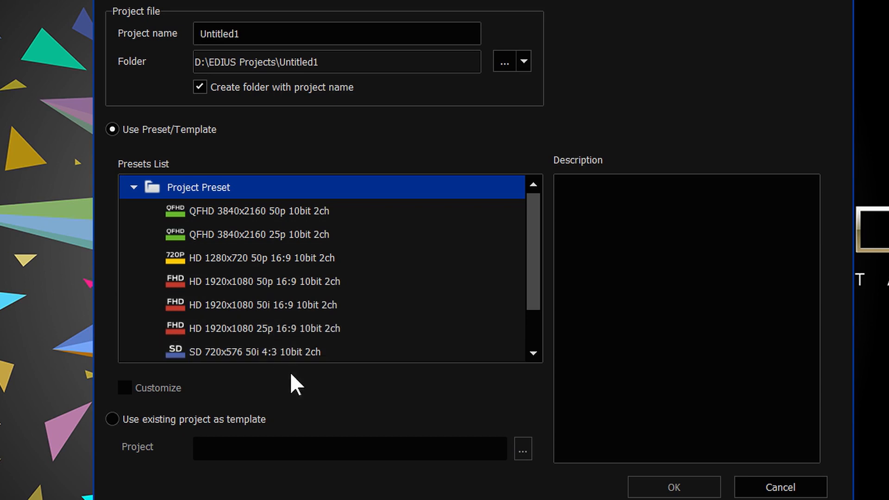
Step: Create the project from the HD 1920x1080 25p 16:9 10bit 2ch preset
left_click(240, 328)
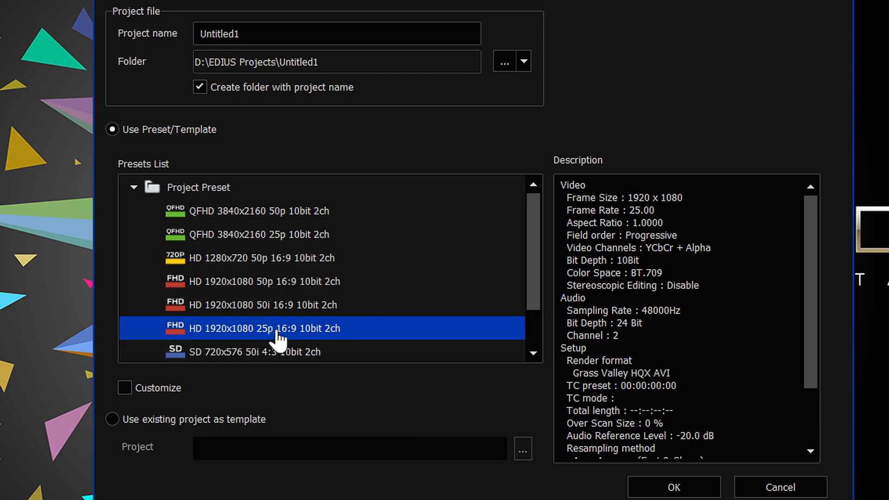
left_click(204, 353)
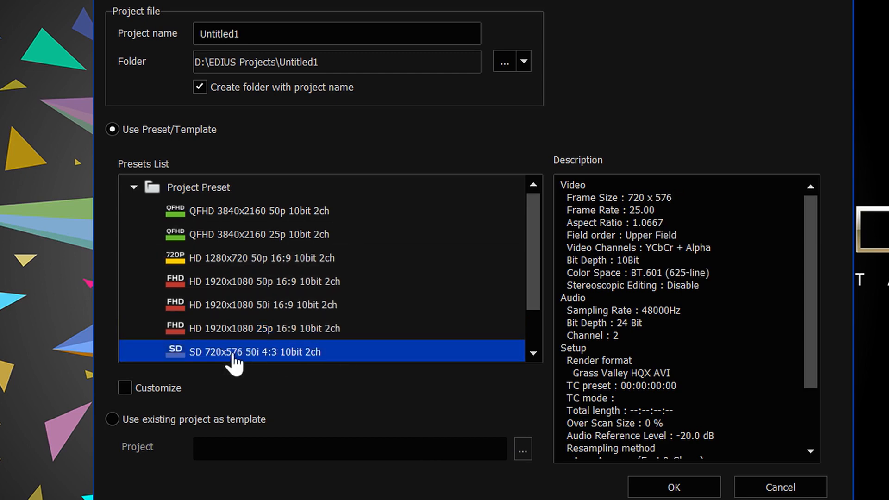
scroll(296, 357, "down", 1)
left_click(277, 306)
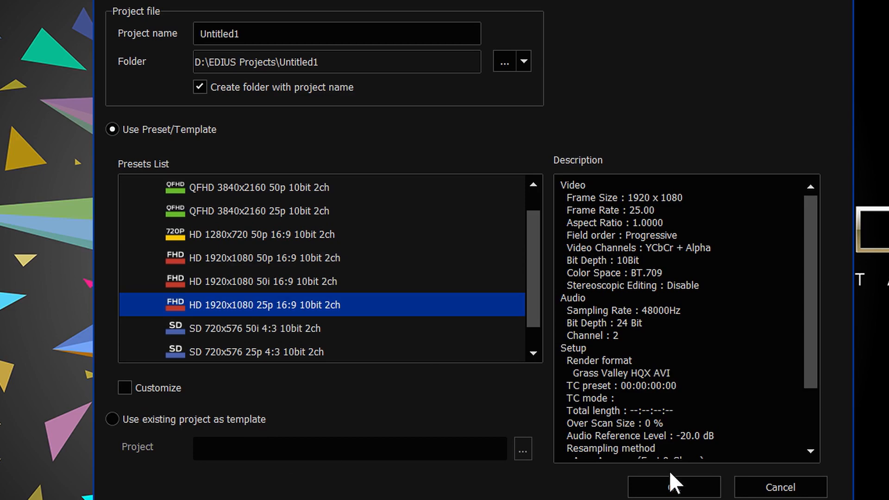
left_click(670, 488)
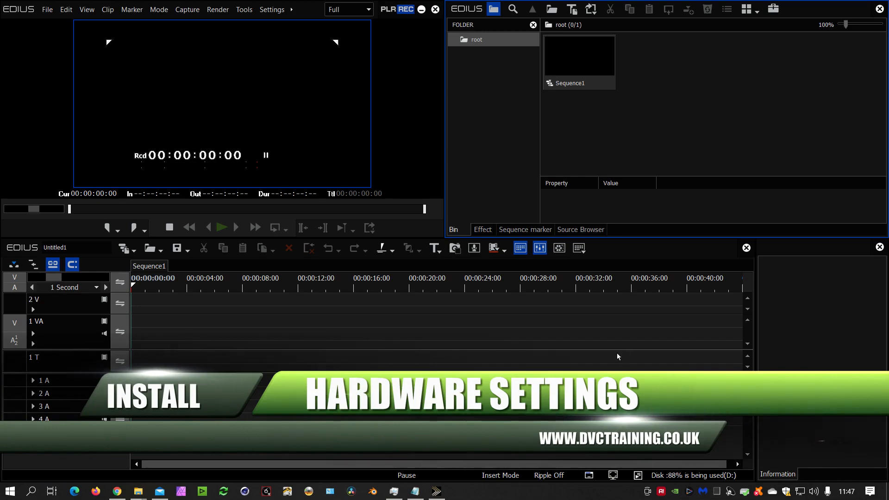
Step: Enable Intensity Pro as the preview device in the hardware section of the system settings
left_click(271, 9)
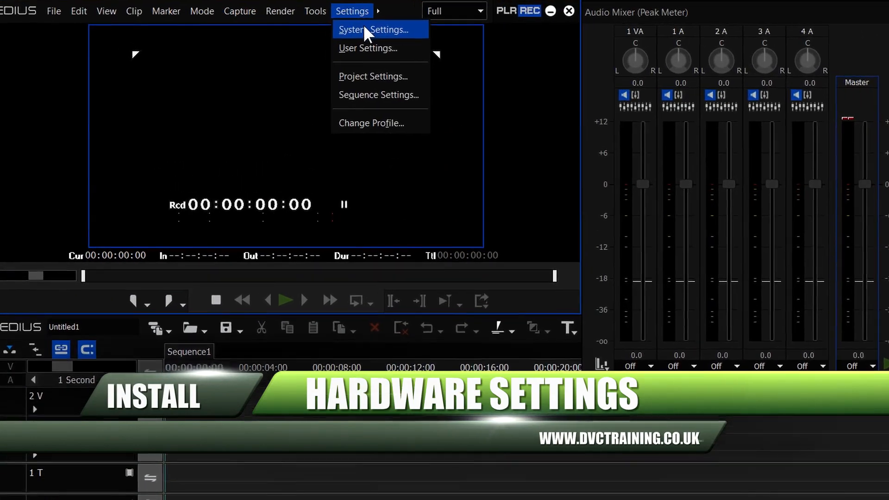
left_click(365, 29)
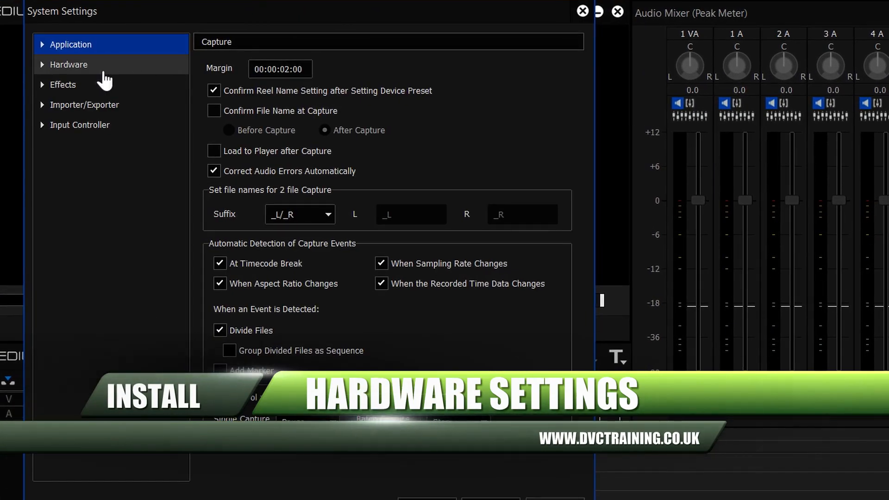
left_click(49, 65)
left_click(84, 101)
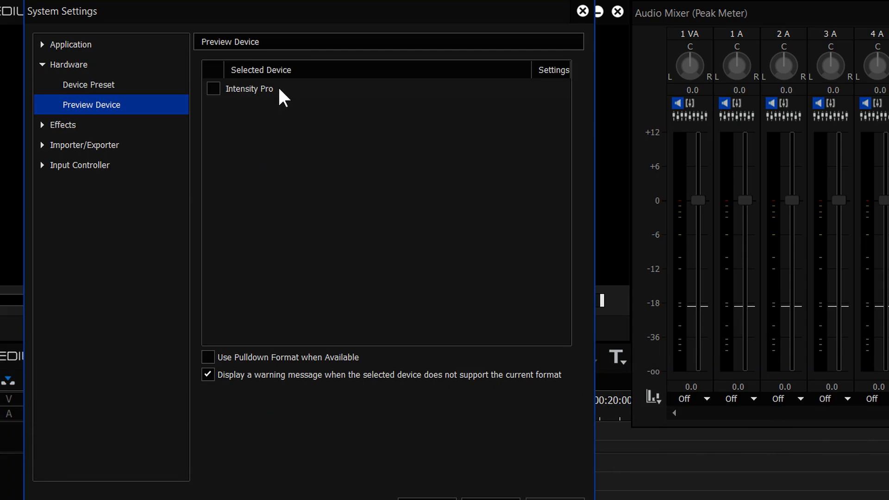
left_click(212, 89)
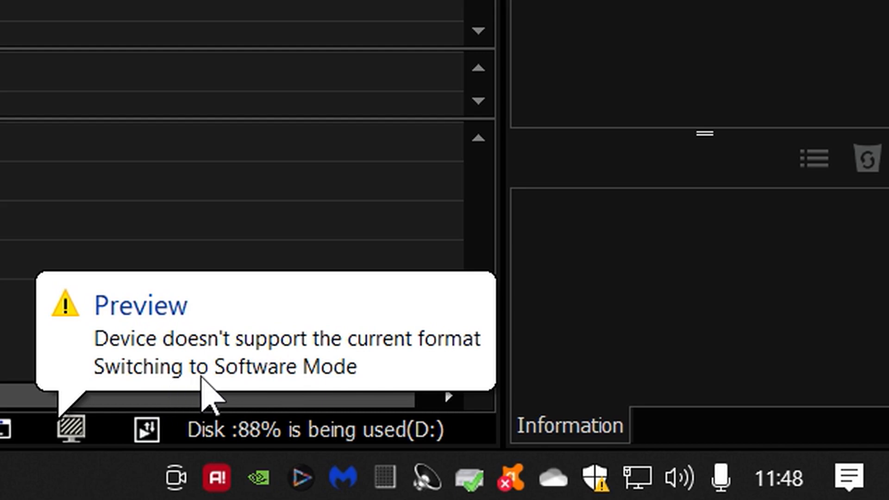
Step: Turn off the warning message for preview devices that do not support the current format, and apply the change
left_click(286, 369)
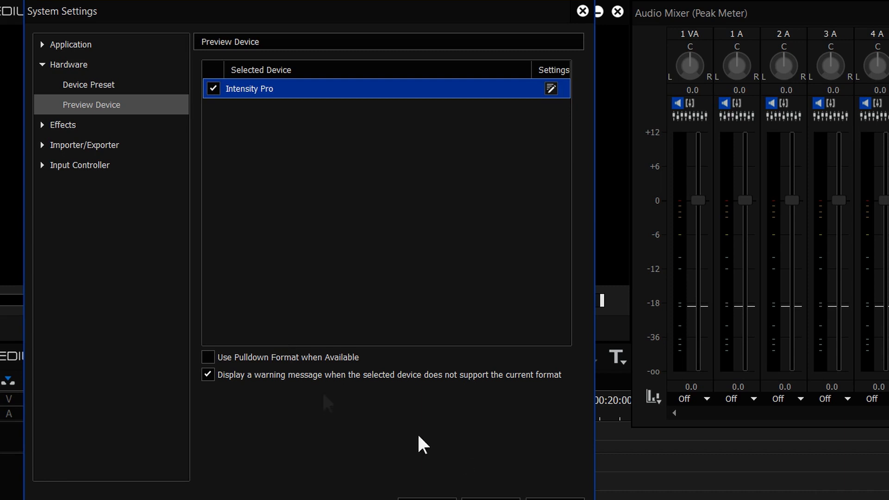
left_click(207, 375)
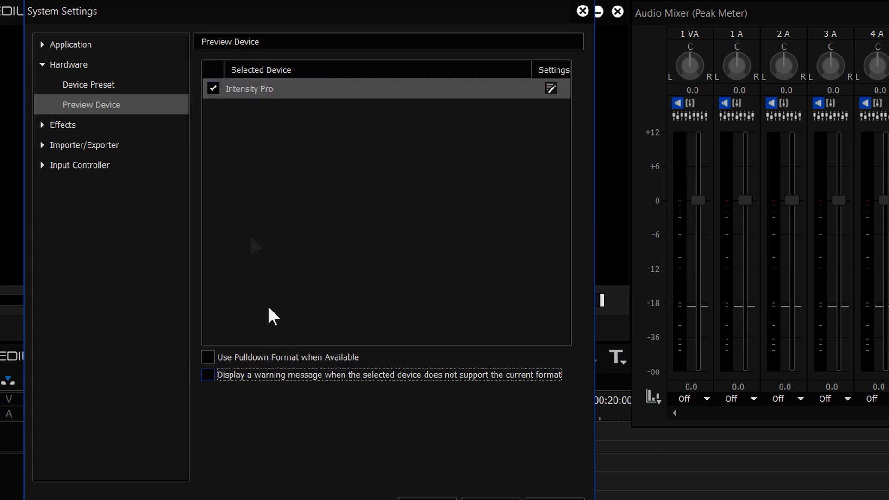
left_click(561, 499)
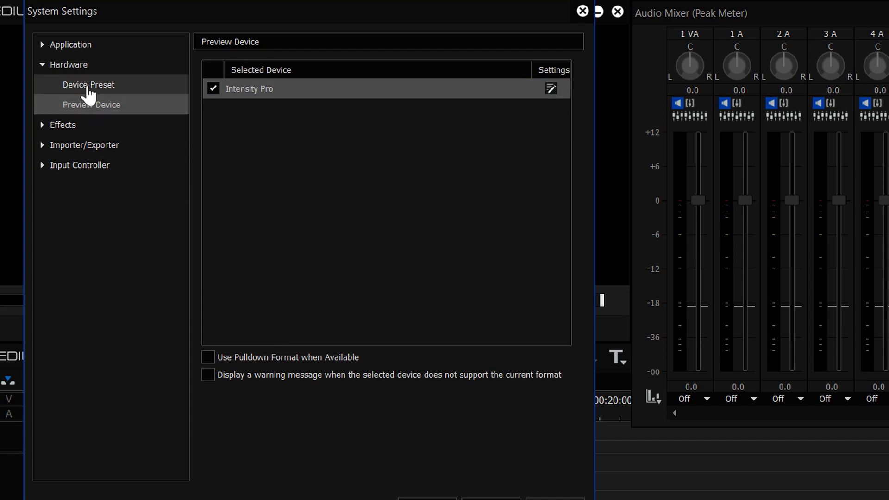
Step: Open the hardware Device Preset settings and reposition the System Settings window
left_click(89, 90)
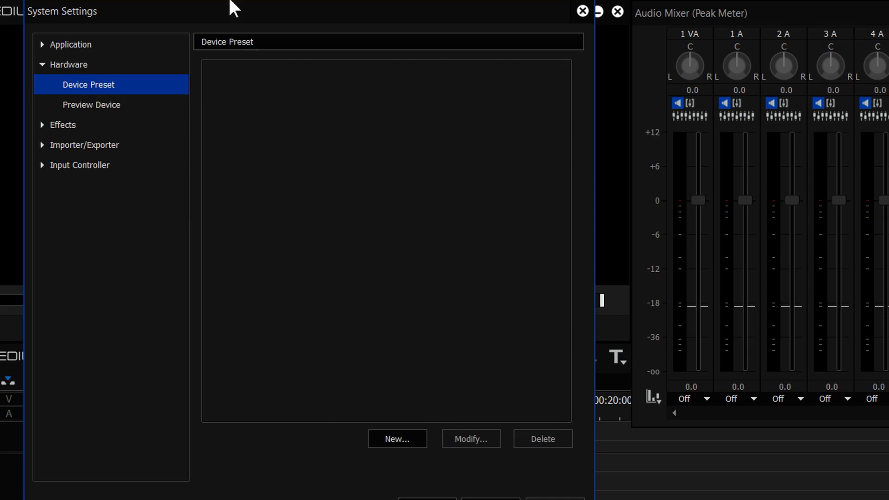
left_click_drag(263, 18, 341, 95)
left_click_drag(333, 55, 393, 79)
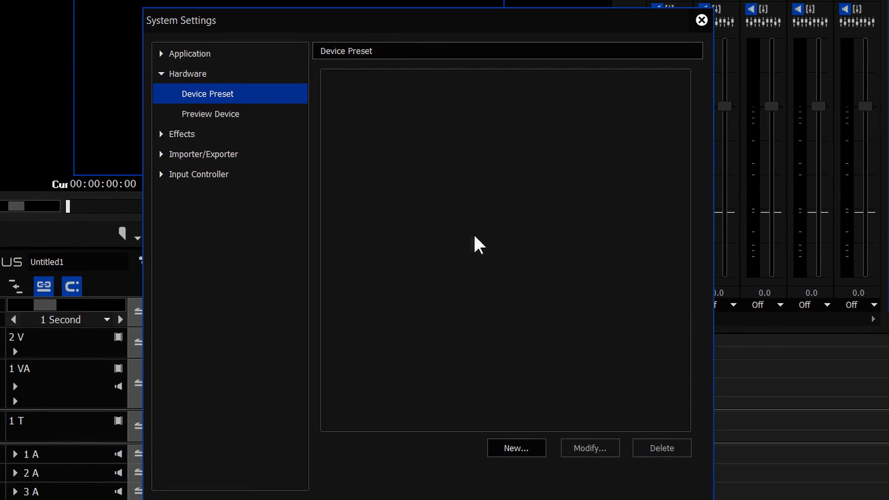
right_click(438, 120)
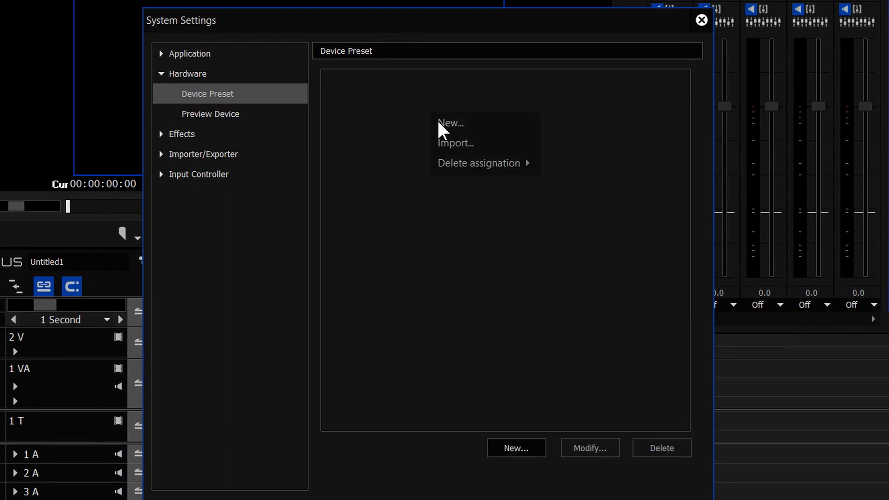
left_click(448, 142)
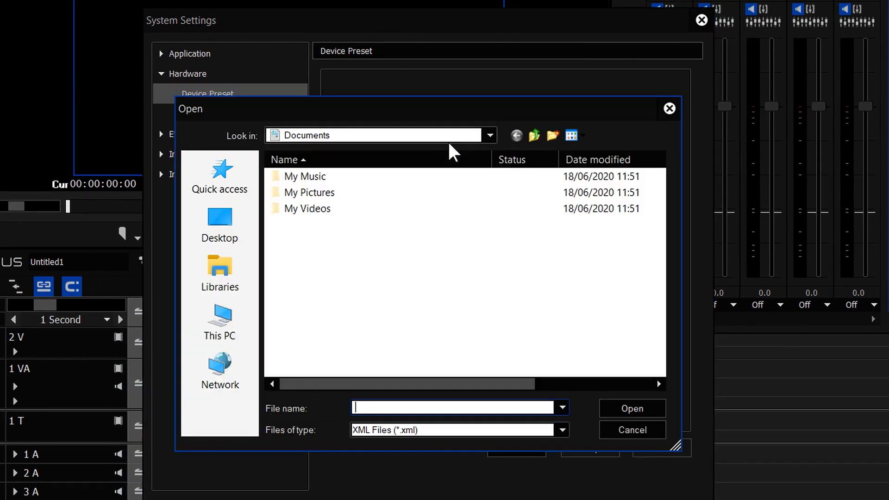
left_click(631, 433)
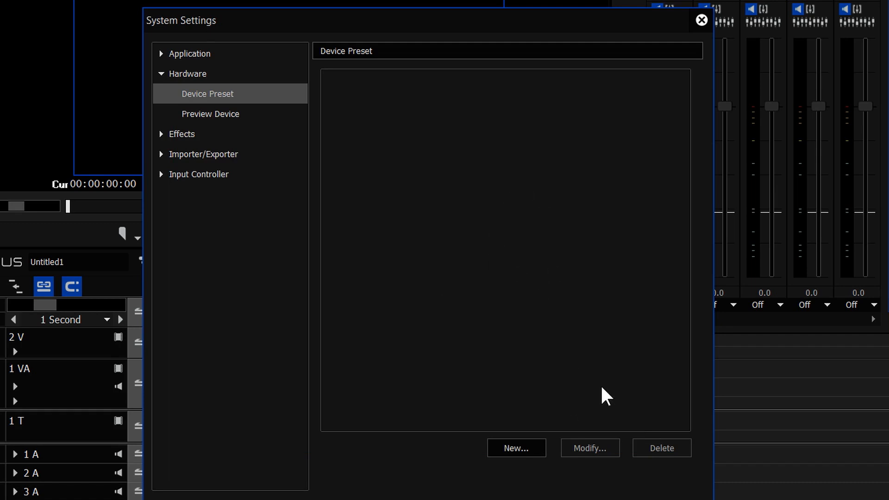
Step: Start a new device preset named "bm sd 4x3", keep its default icon, and continue to the input format settings
left_click(515, 448)
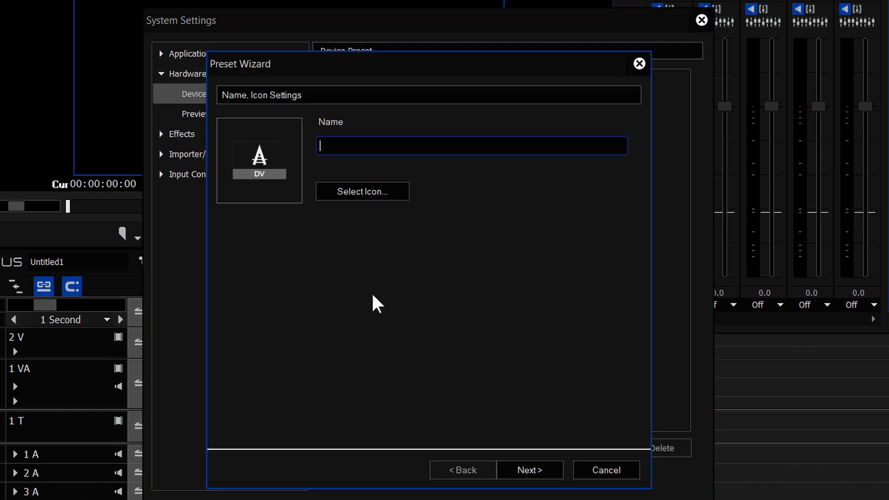
type("bm sd 4x3")
left_click(363, 192)
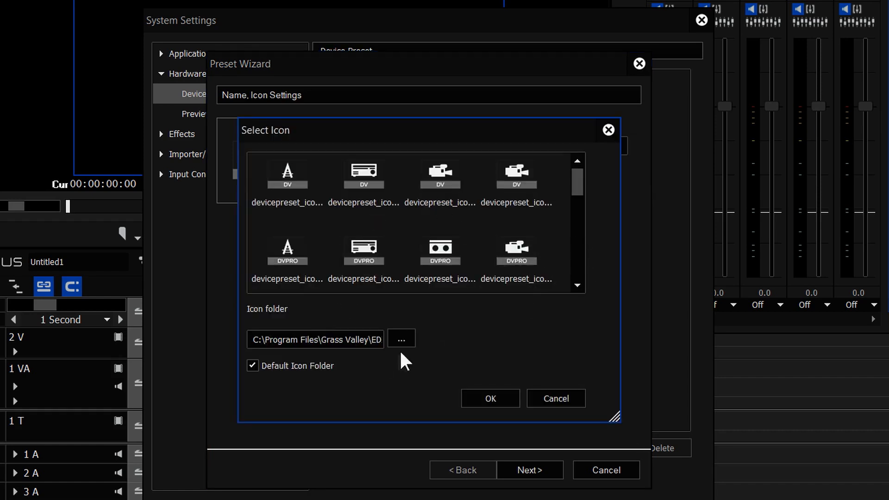
left_click(551, 404)
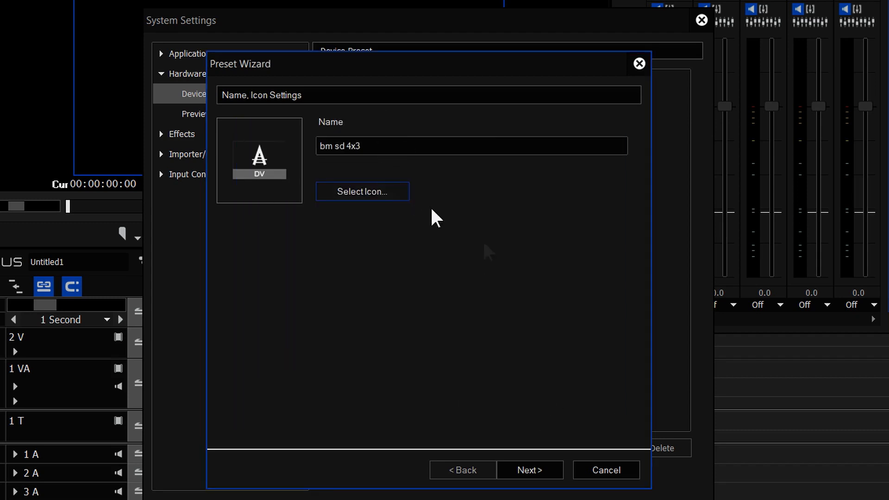
left_click(530, 471)
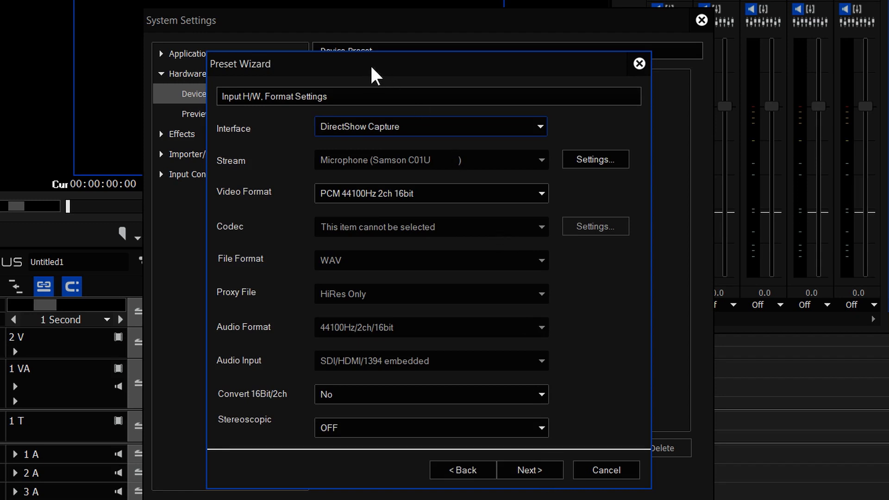
Step: Set the device preset's interface to Intensity Pro and its video format to [8bit] 720x576 50i 4:3 (DVD)
left_click_drag(373, 75, 375, 69)
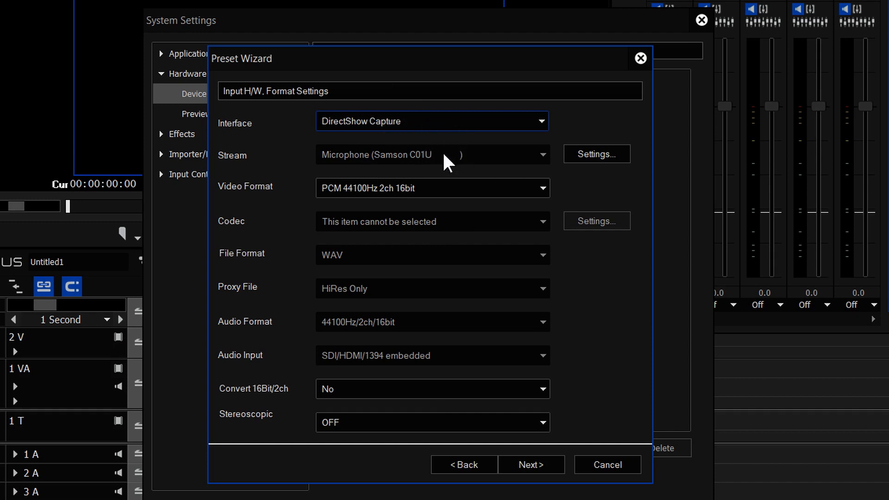
left_click(402, 128)
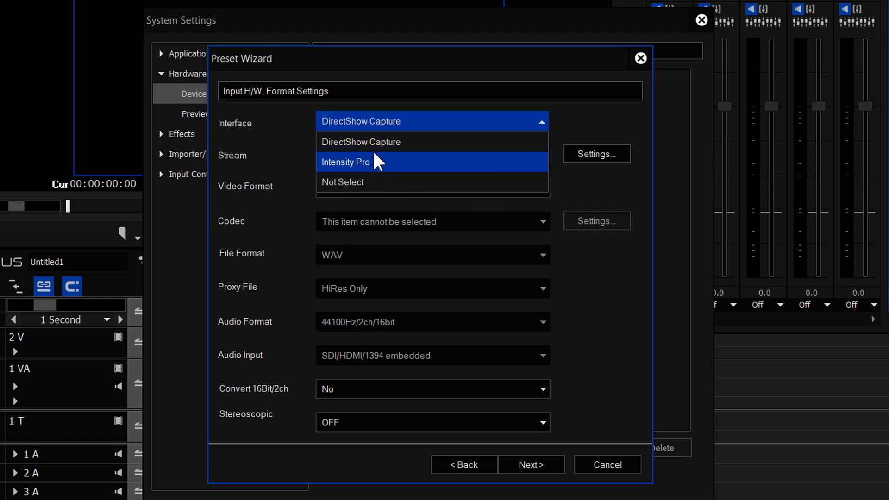
left_click(350, 168)
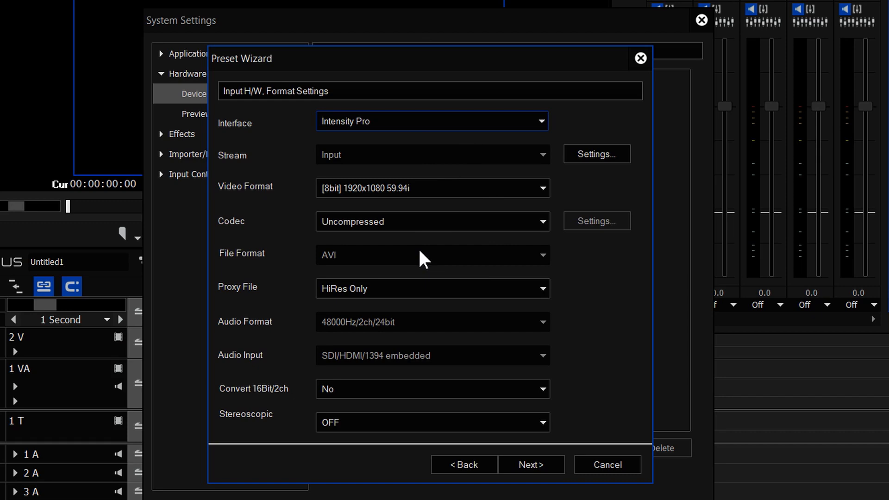
left_click(582, 157)
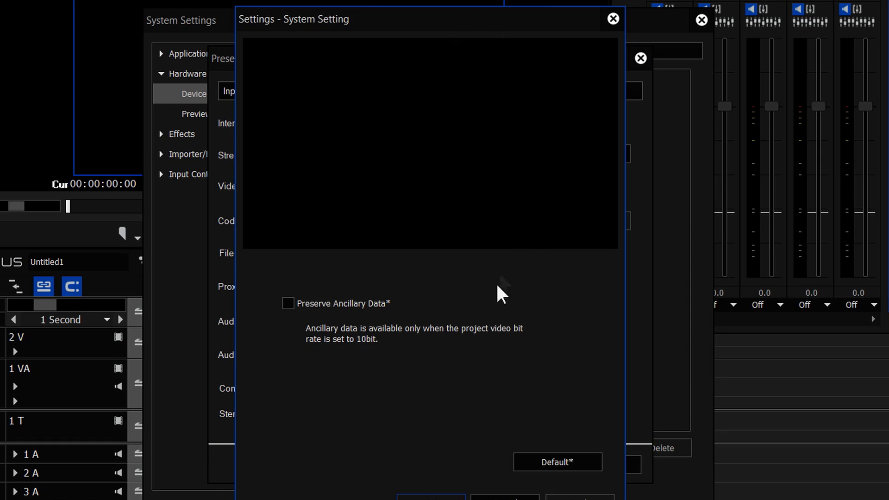
left_click(498, 495)
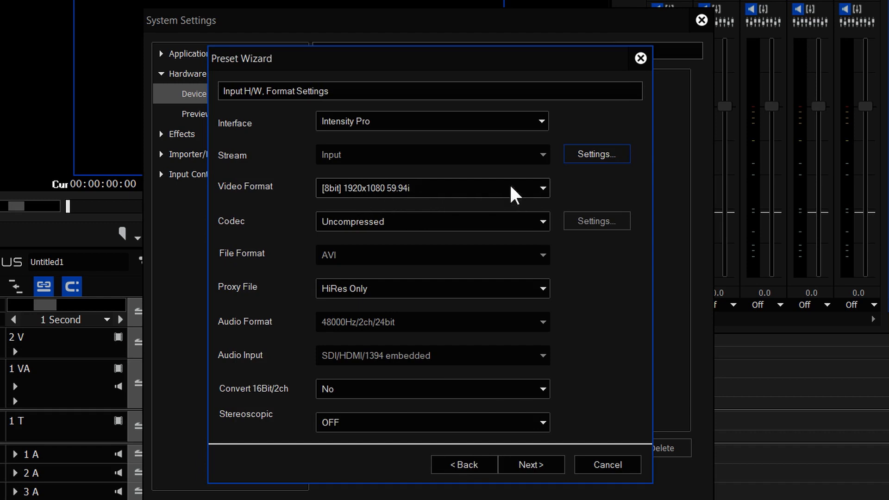
left_click(543, 190)
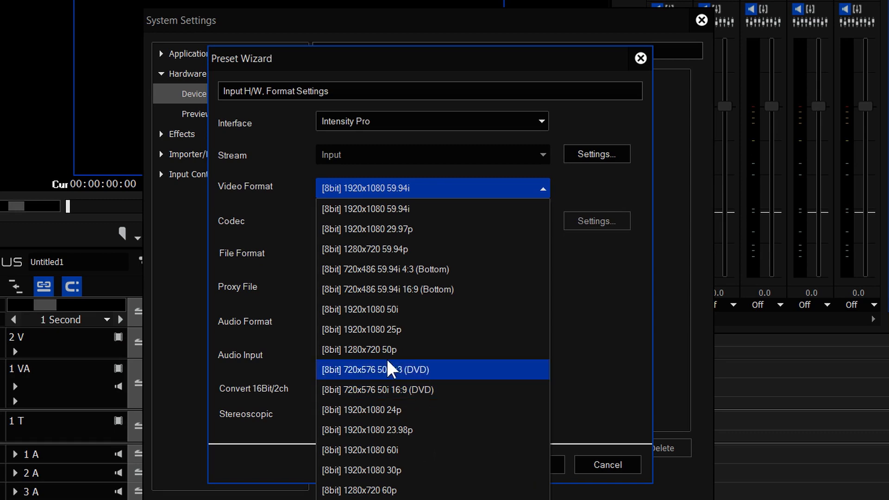
left_click(384, 374)
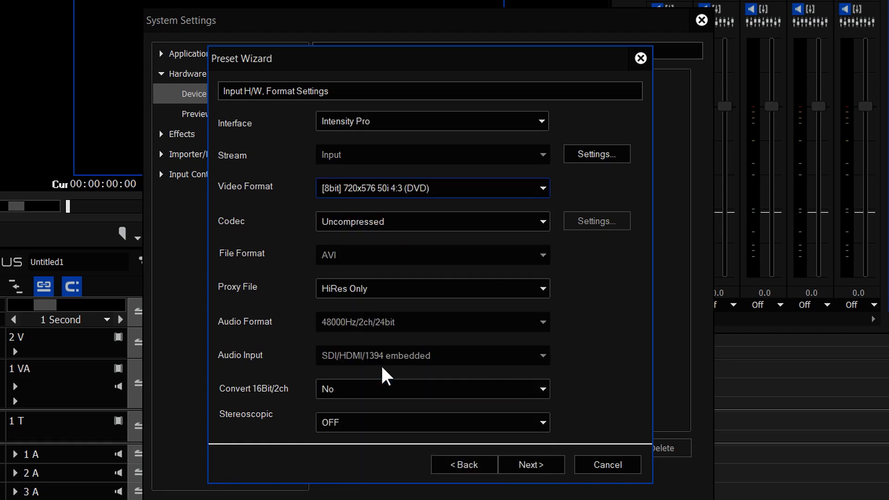
Step: Set the device preset's codec to Grass Valley HQ with the Online(Fine) quality setting
left_click(539, 222)
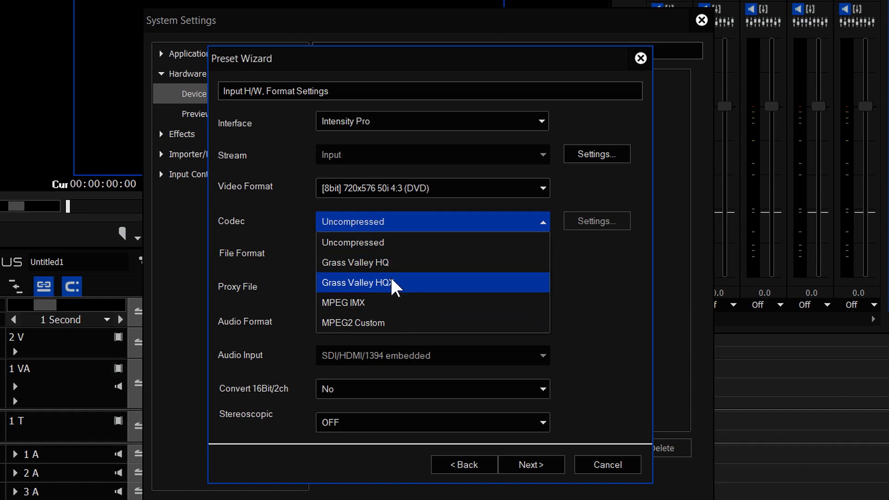
left_click(390, 264)
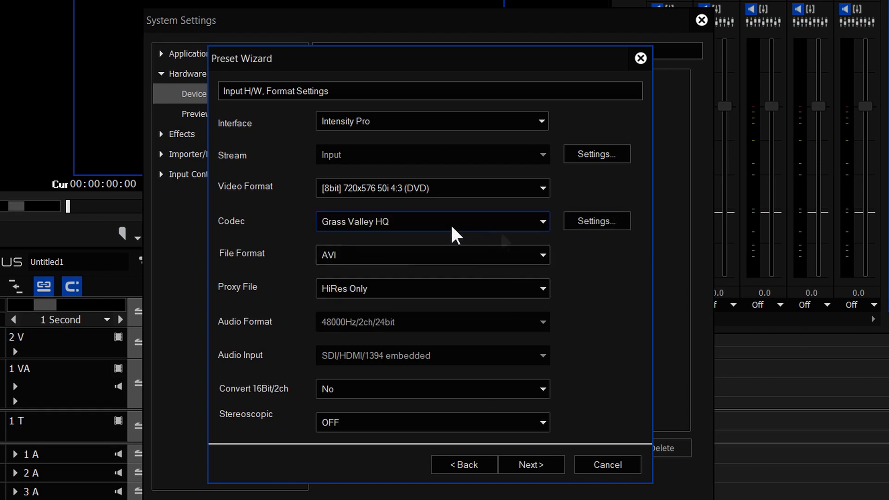
left_click(600, 224)
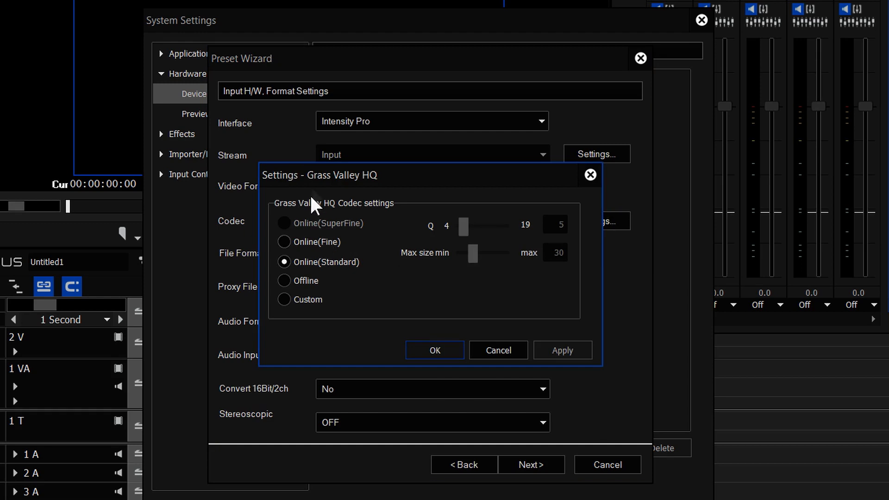
left_click(306, 243)
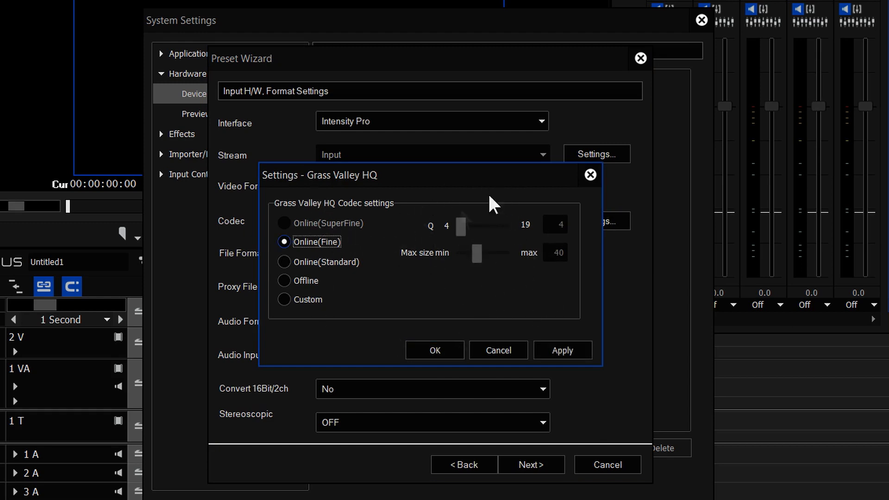
left_click(297, 263)
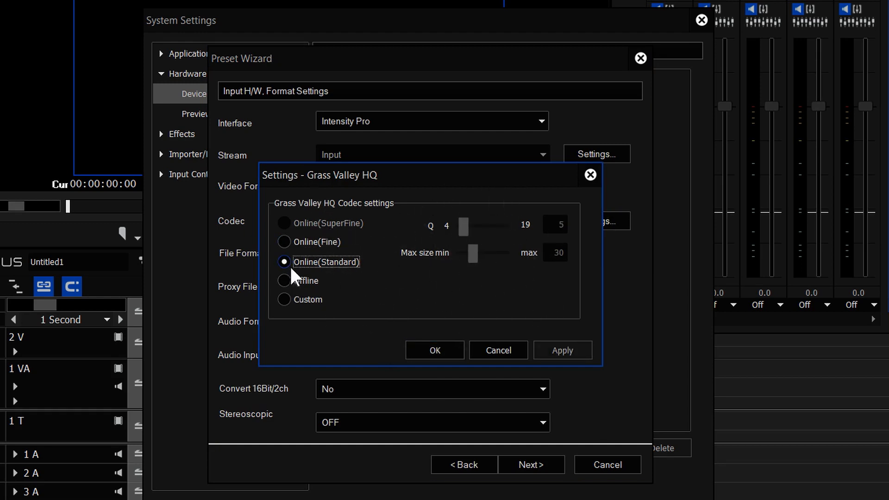
left_click(304, 280)
left_click(307, 263)
left_click(299, 242)
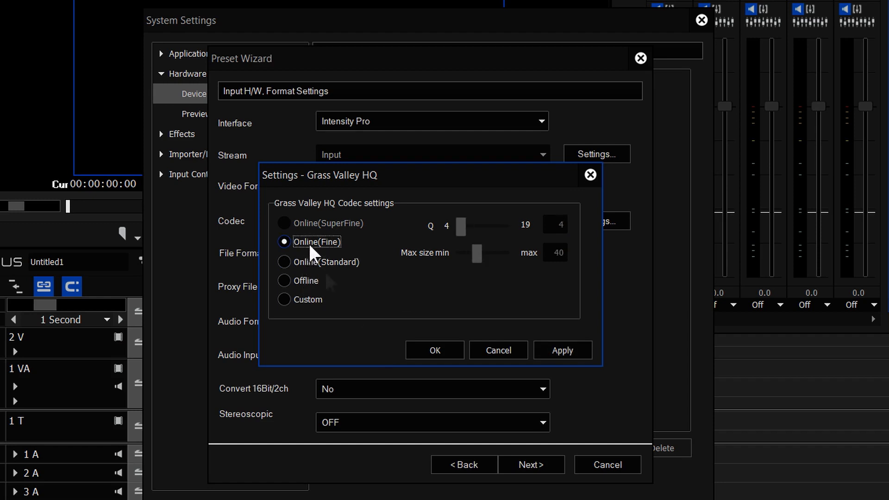
left_click(437, 353)
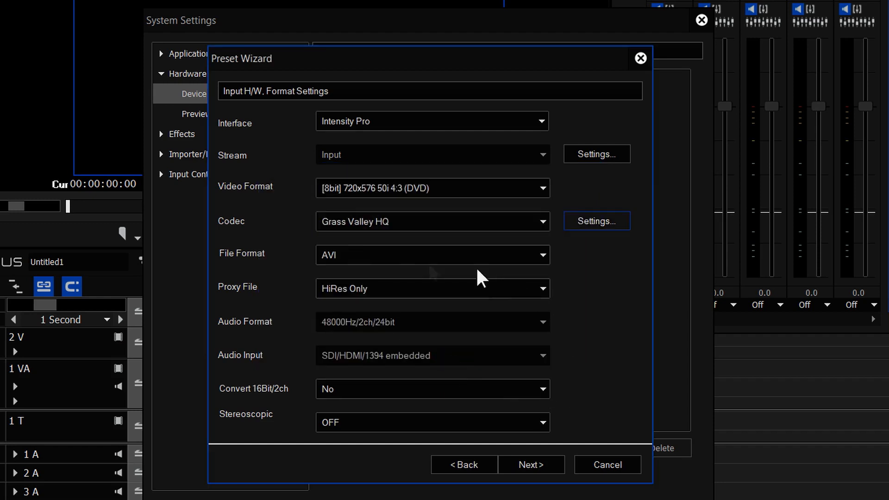
Step: Review the file format options for the device preset and keep AVI selected
left_click(356, 254)
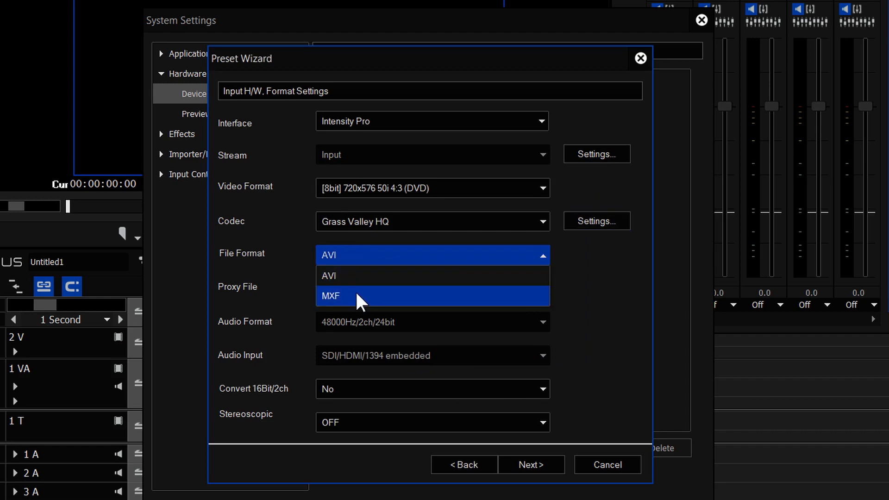
left_click(348, 274)
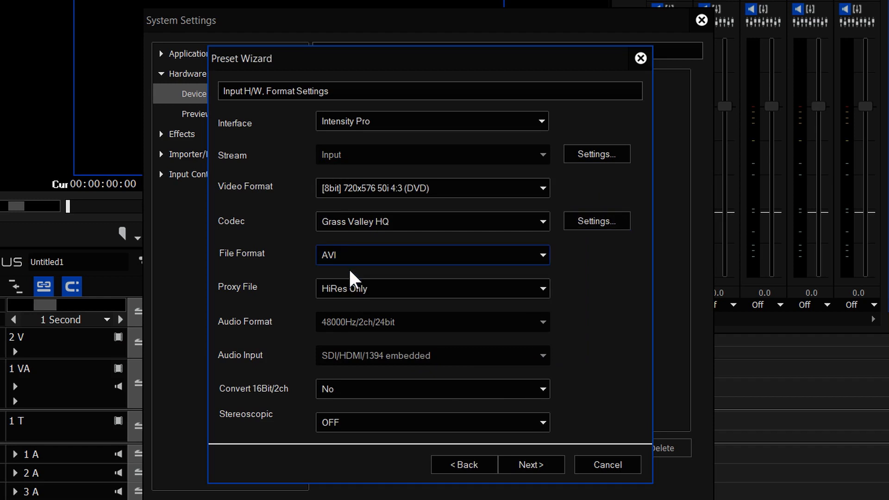
left_click(373, 259)
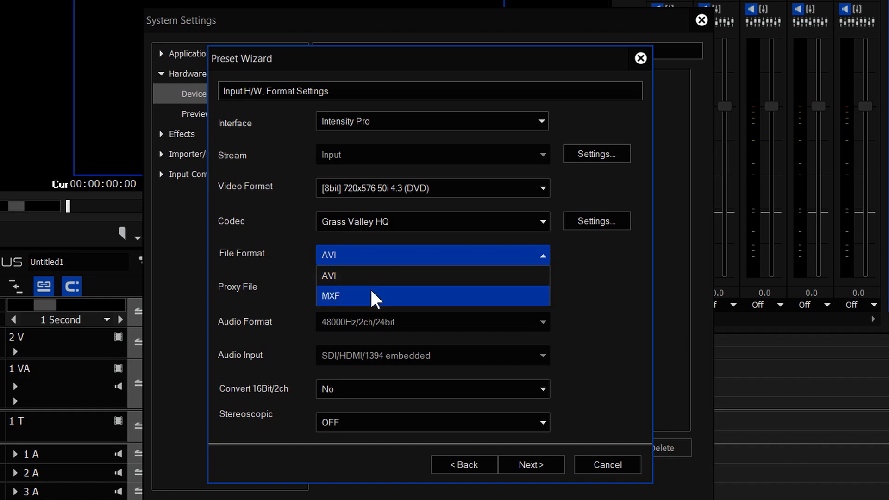
left_click(376, 256)
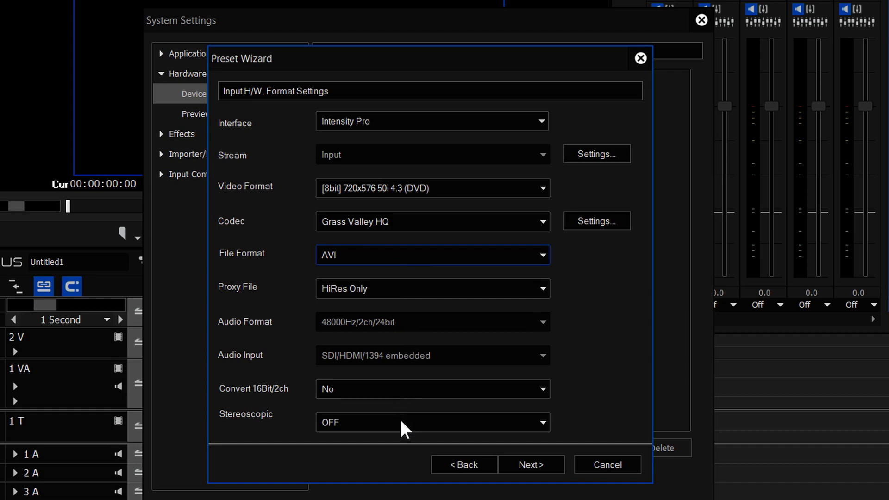
key("Tab")
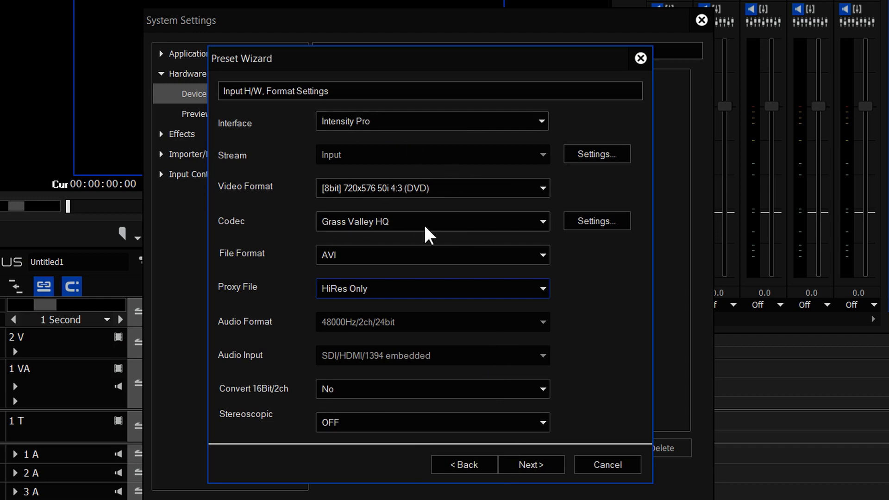
Step: Complete the device preset without choosing any output hardware, and confirm the system settings
left_click(531, 464)
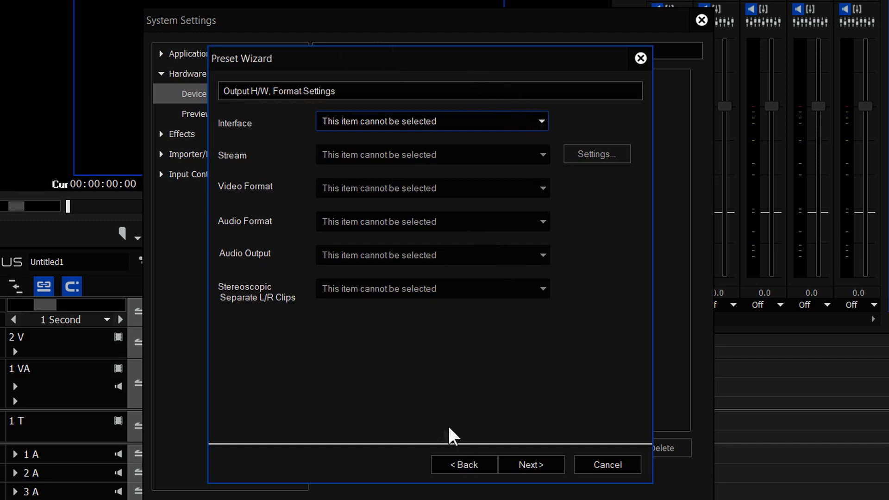
left_click(520, 466)
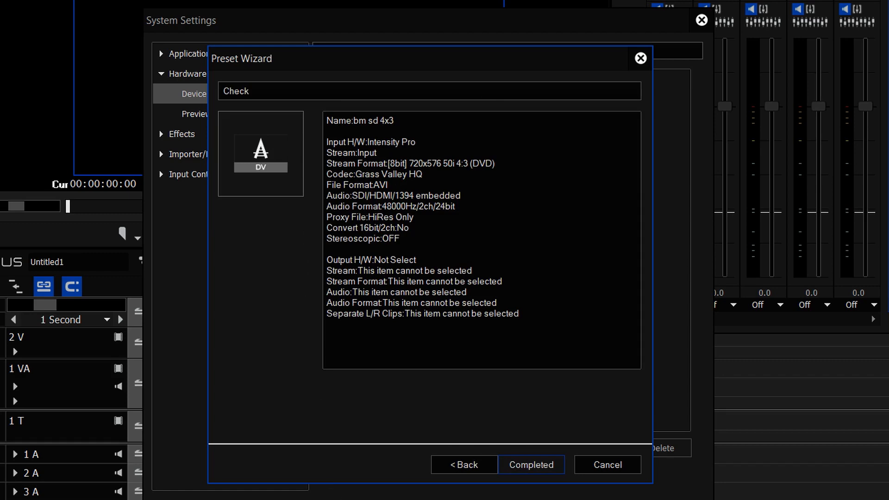
left_click(548, 465)
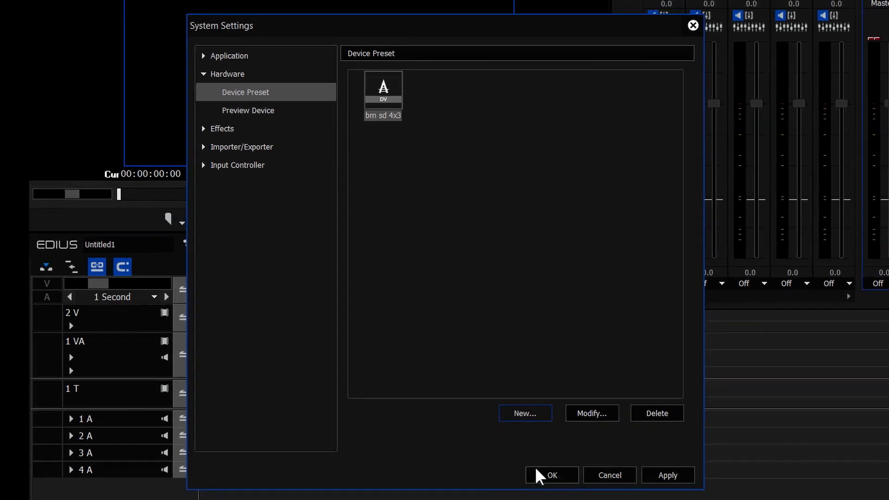
left_click(539, 476)
Step: Select "bm sd 4x3" as the input device and accept the reel number prompt with UserBit used as the reel number
left_click(276, 17)
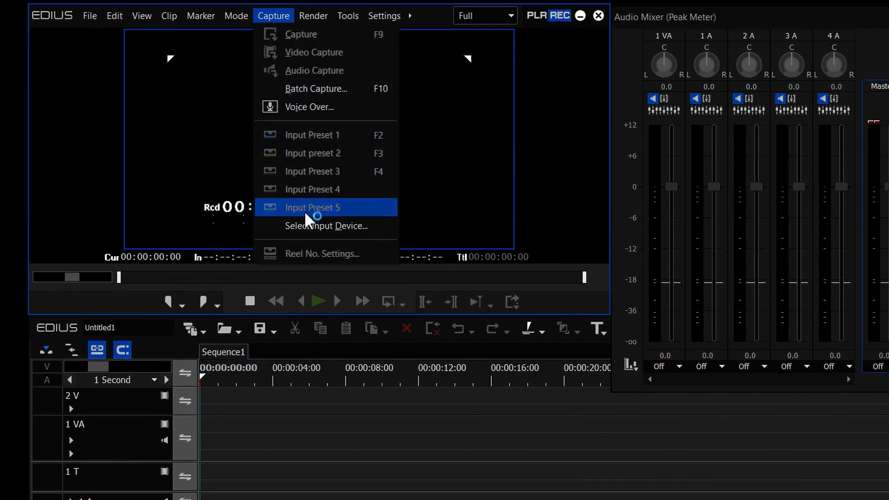
left_click(306, 224)
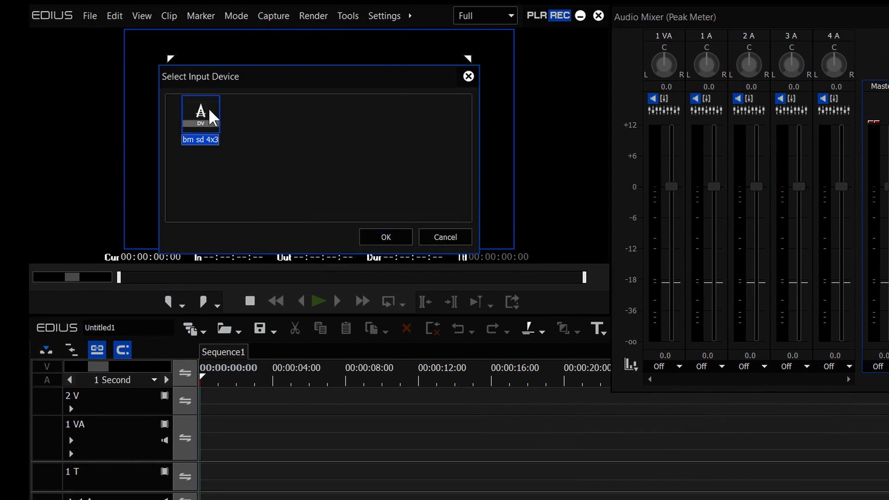
left_click(392, 237)
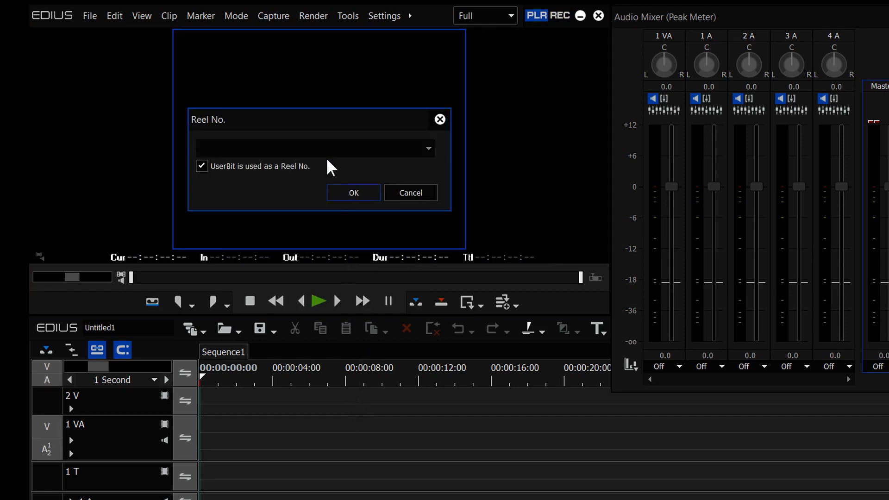
left_click(359, 193)
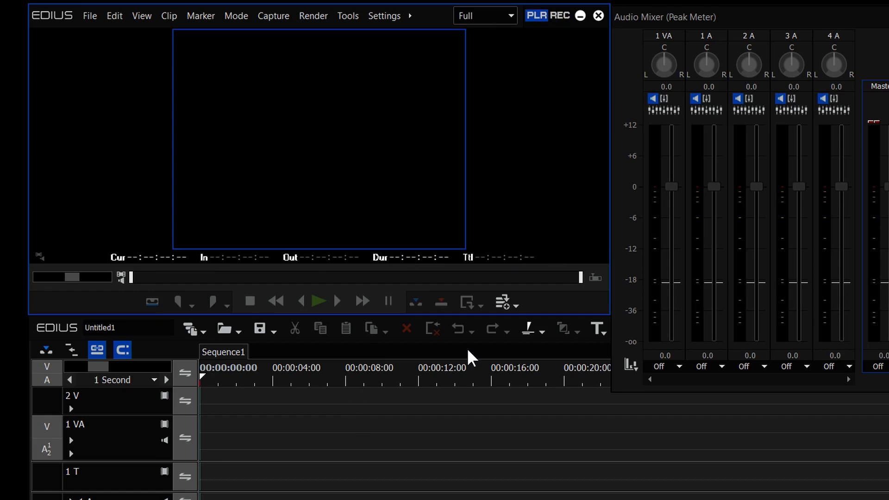
Step: Assign the "bm sd 4x3" device preset to Input Preset 1, save the system settings, and check the capture input list
left_click(383, 18)
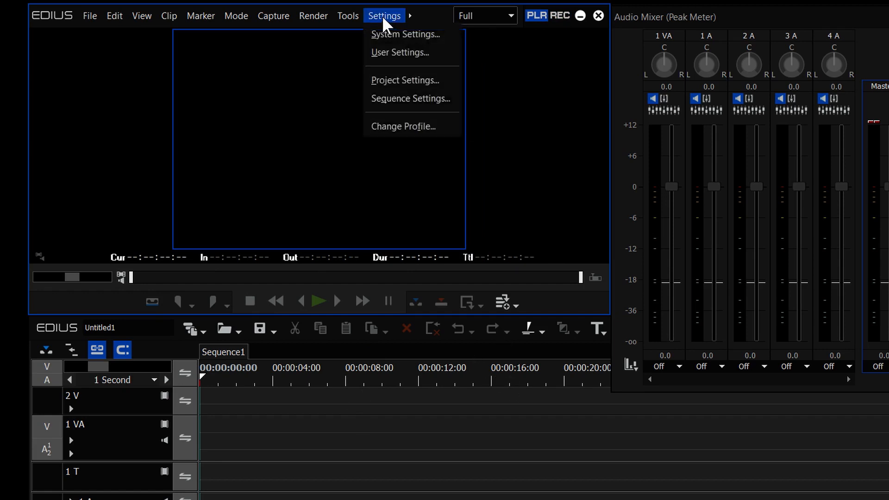
left_click(487, 69)
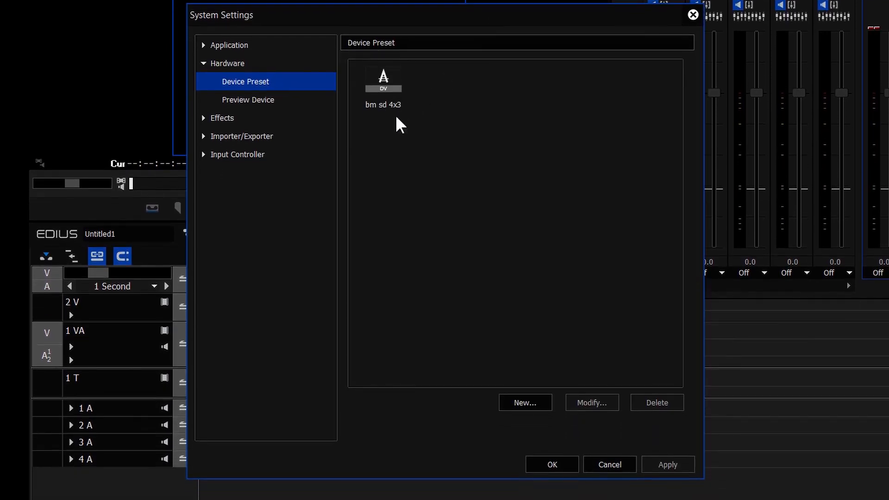
left_click(381, 78)
right_click(381, 78)
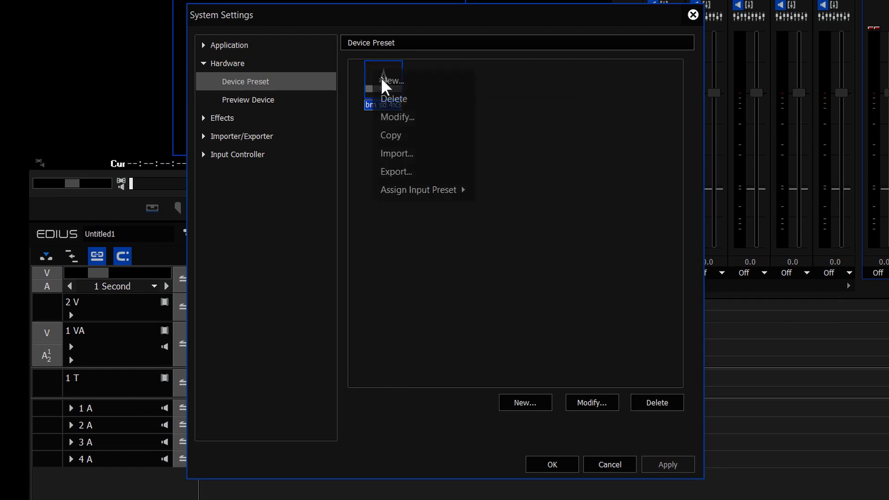
mouse_move(422, 190)
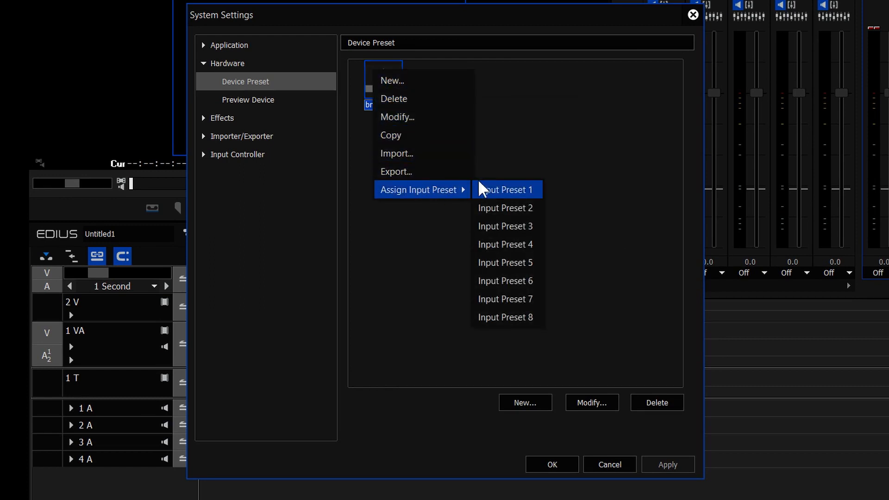
left_click(502, 190)
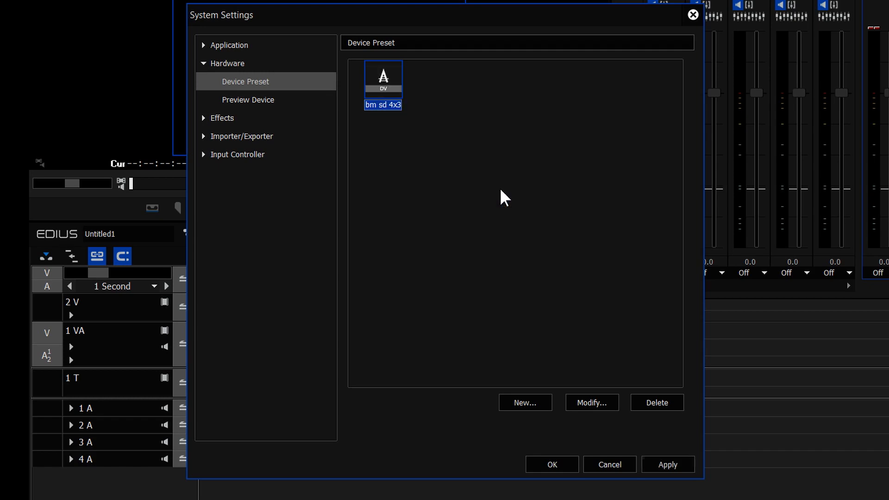
left_click(552, 464)
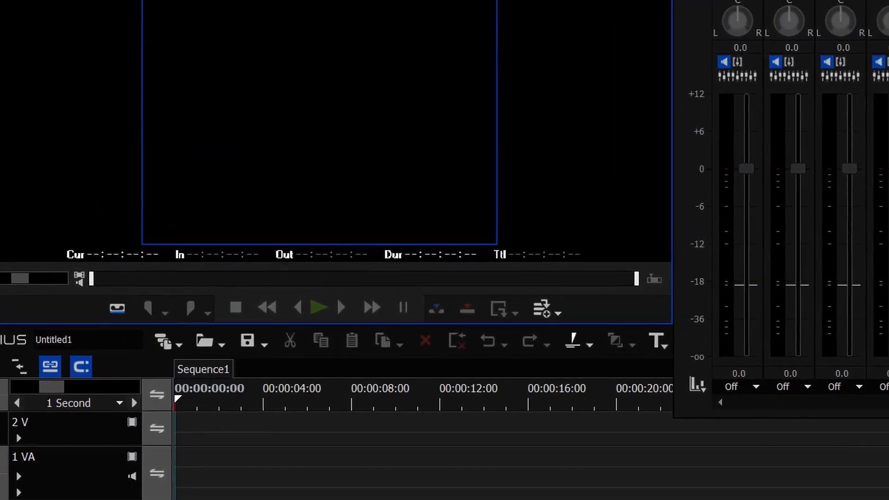
left_click(256, 1)
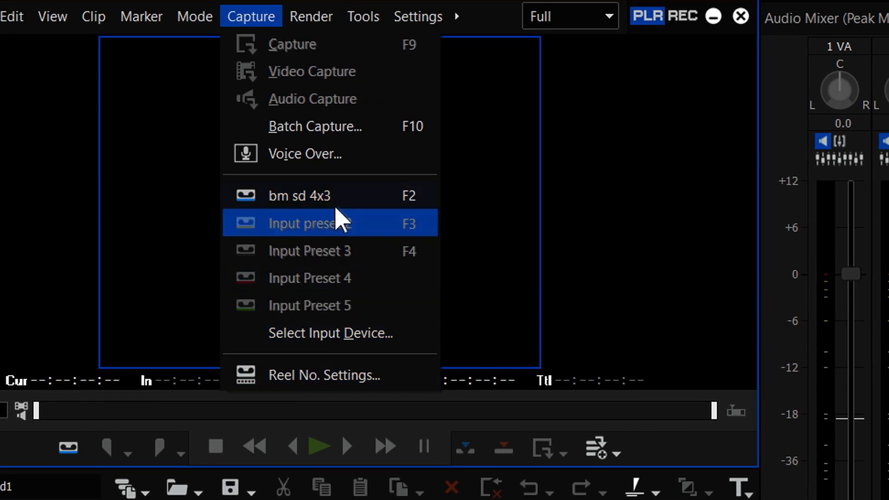
left_click(332, 232)
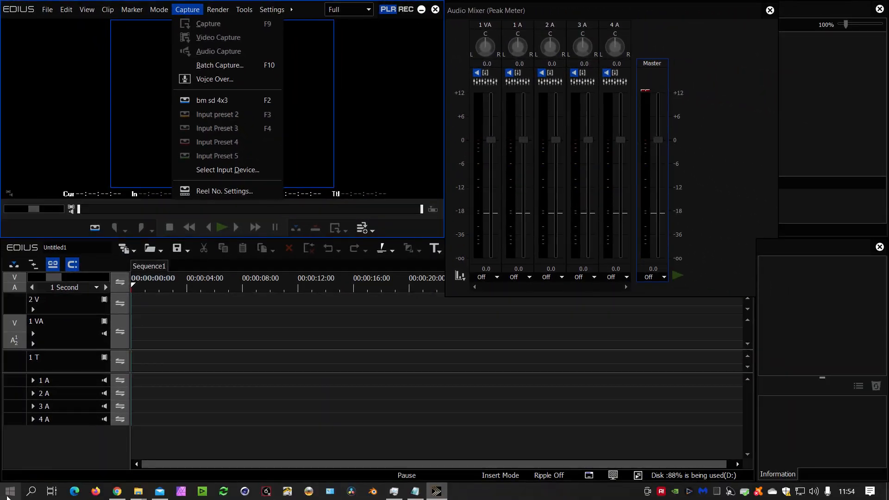
Step: Launch Desktop Video Setup from the Blackmagic Design programs
left_click(7, 497)
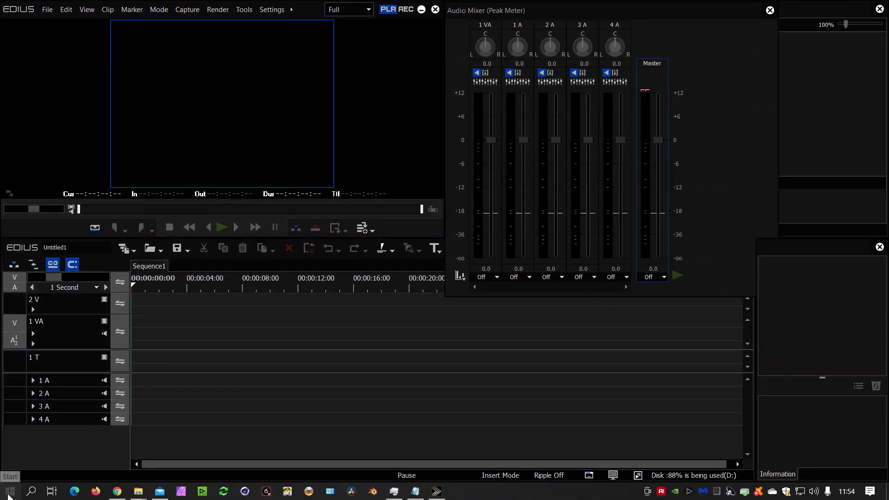
left_click(7, 497)
scroll(109, 364, "down", 2)
scroll(110, 363, "down", 3)
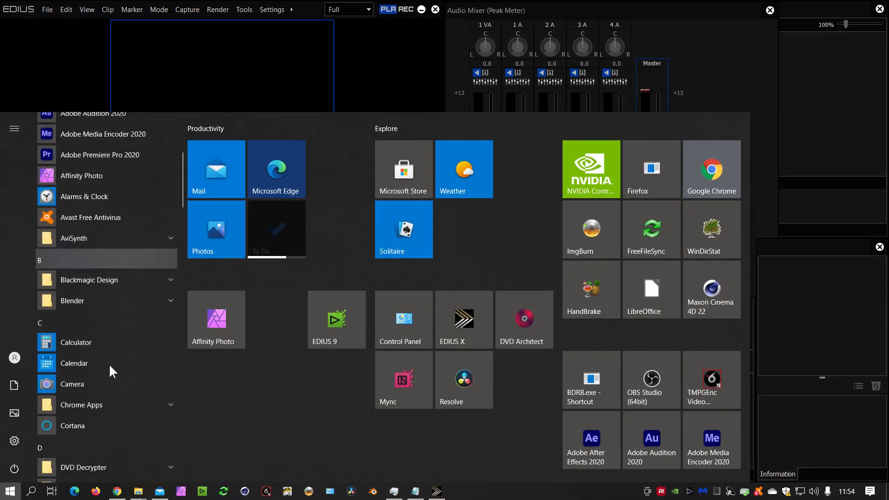
left_click(109, 282)
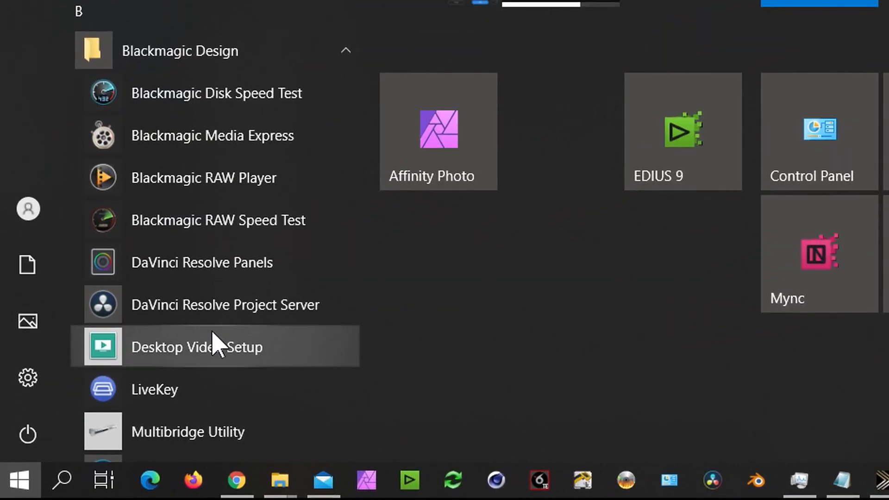
left_click(214, 342)
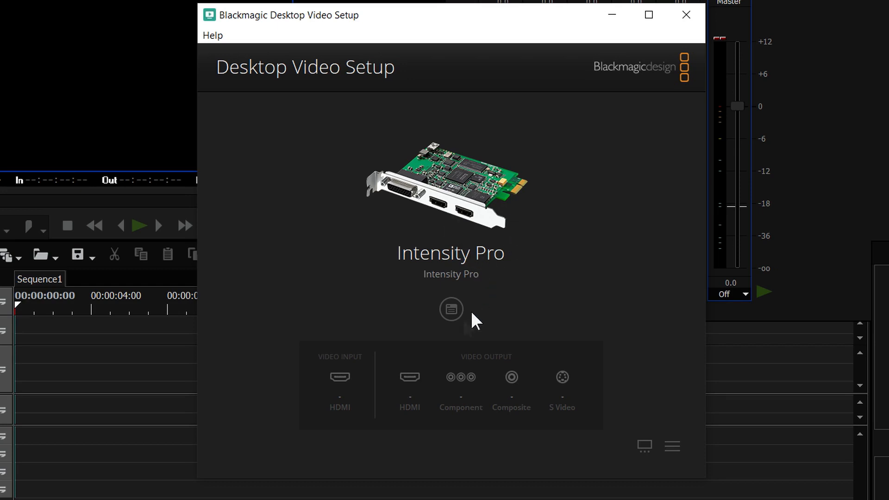
Step: Open the Intensity Pro card's settings and examine its video output, video input, audio, conversion and driver information
left_click(451, 309)
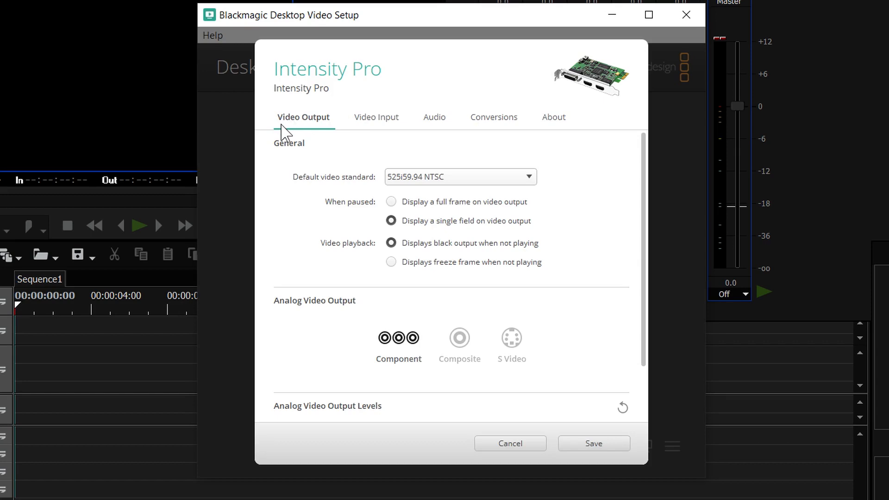
left_click(377, 122)
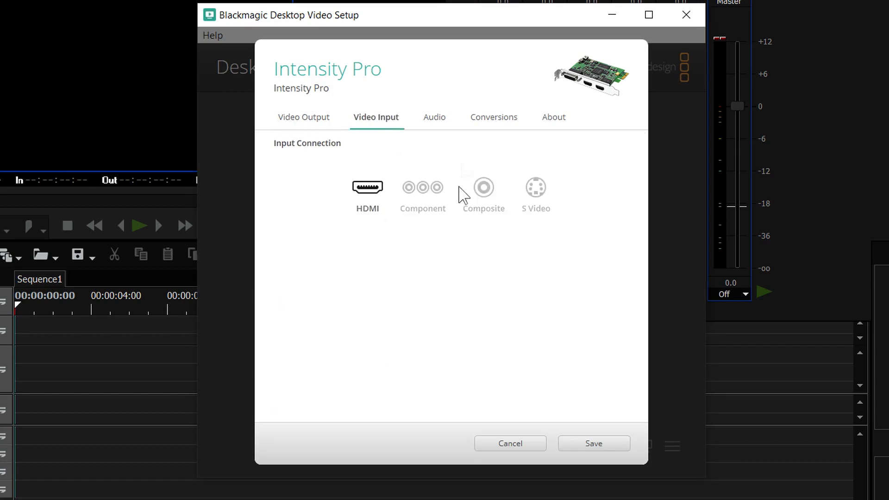
left_click(444, 126)
left_click(493, 121)
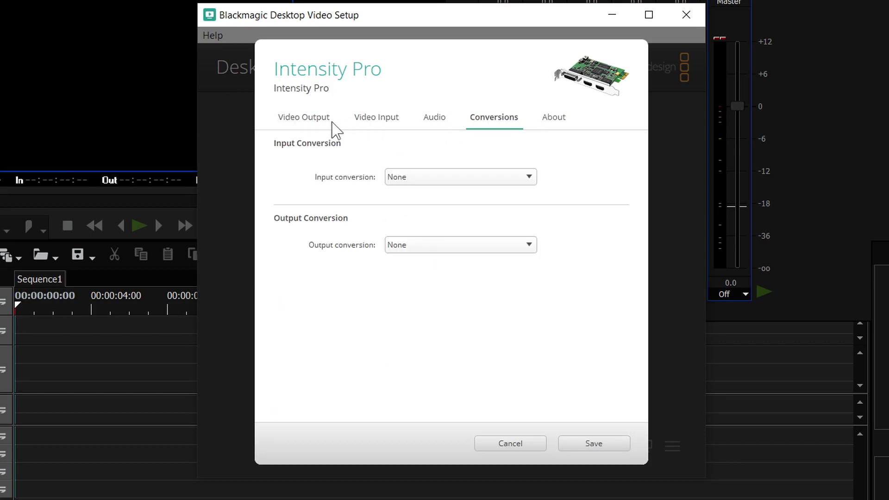
left_click(563, 125)
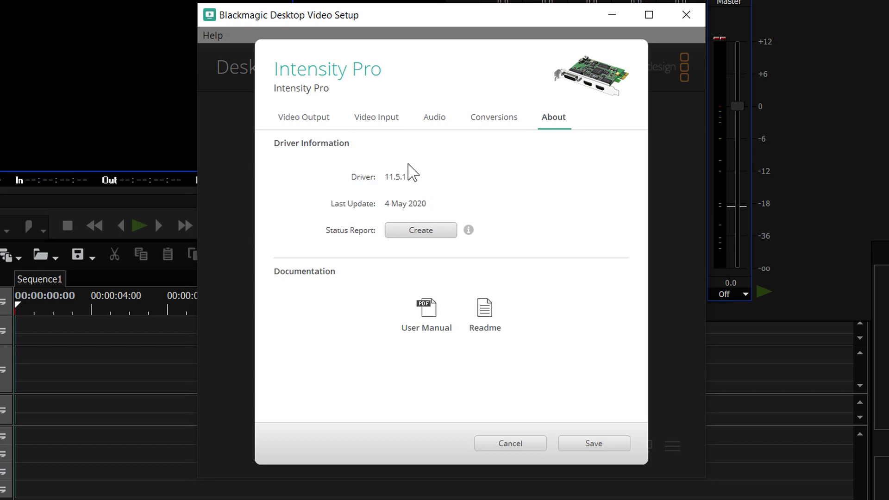
Step: Try S Video as the Intensity Pro's analog video output, and switch back to Component
left_click(314, 121)
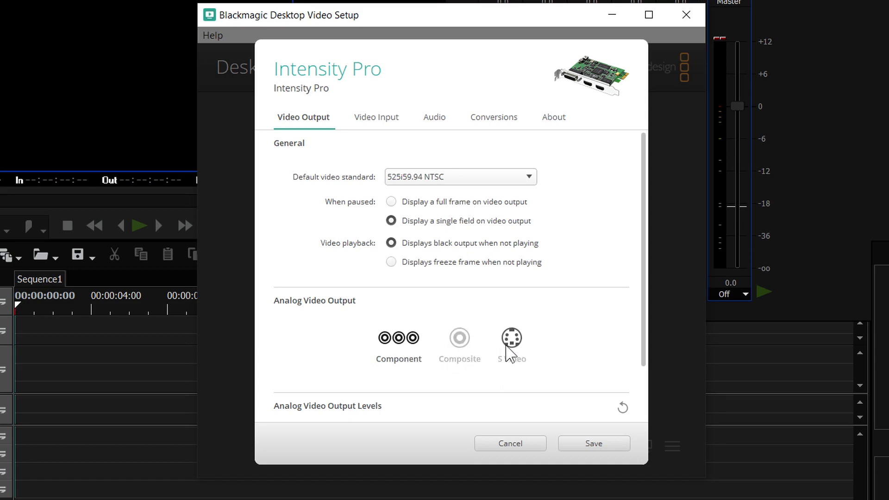
left_click(510, 345)
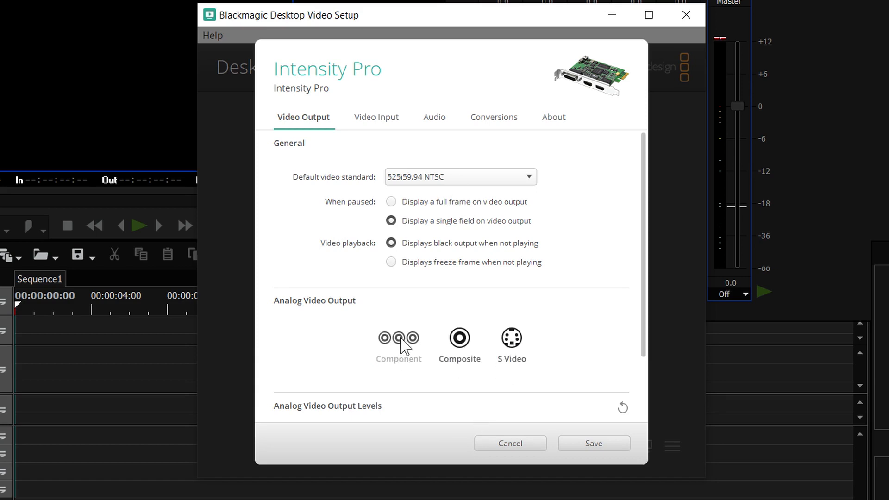
left_click(399, 340)
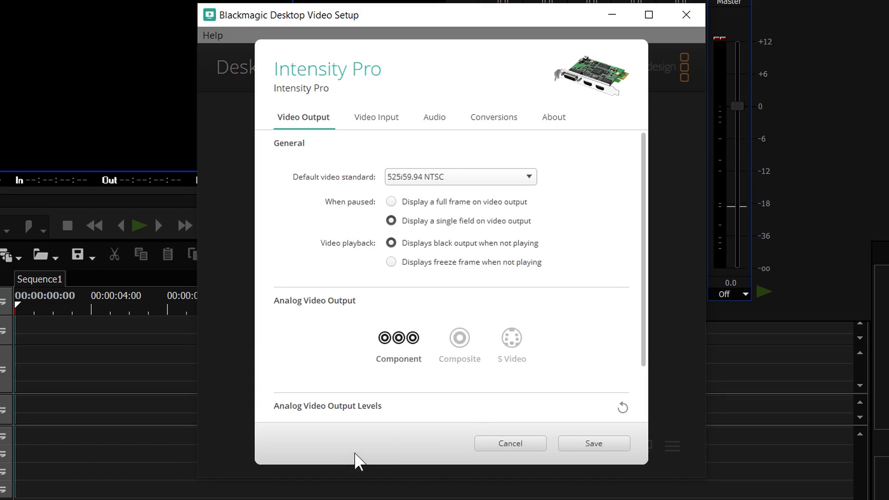
Step: Set the Intensity Pro's video input connection to Composite
left_click(377, 121)
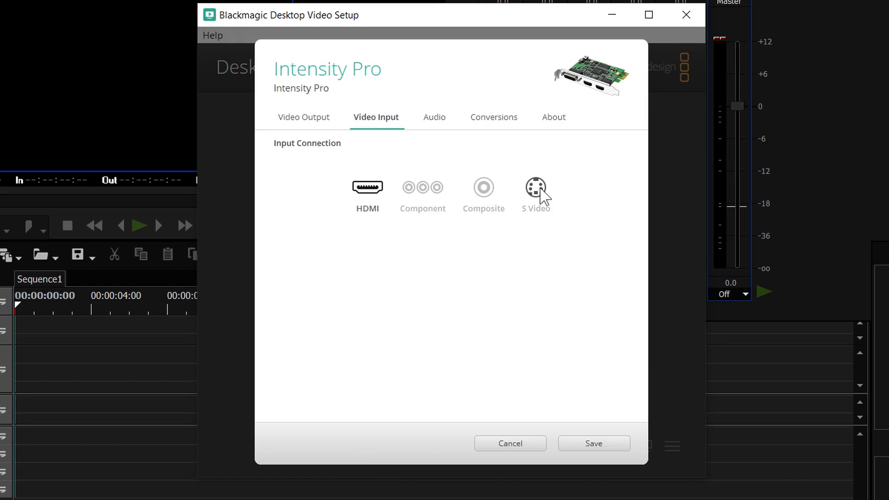
left_click(539, 194)
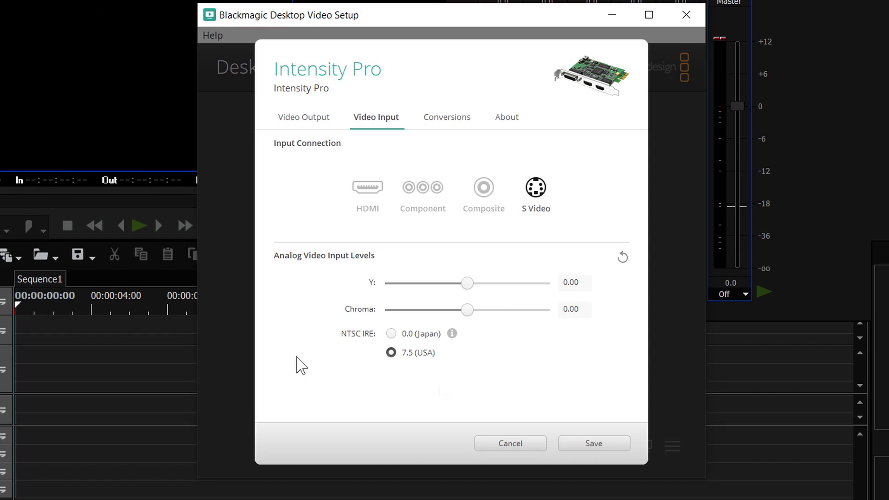
left_click(484, 188)
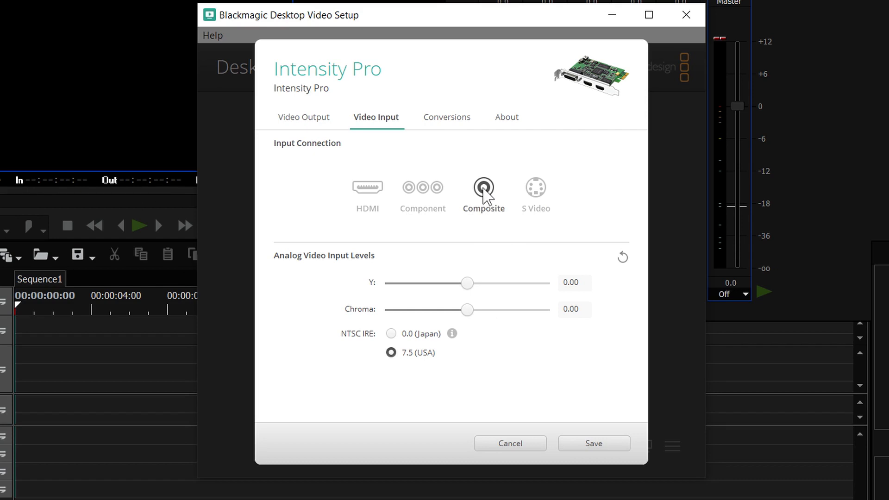
Step: Examine the input conversion options and review the card's video input and video output selections
left_click(447, 116)
left_click(444, 180)
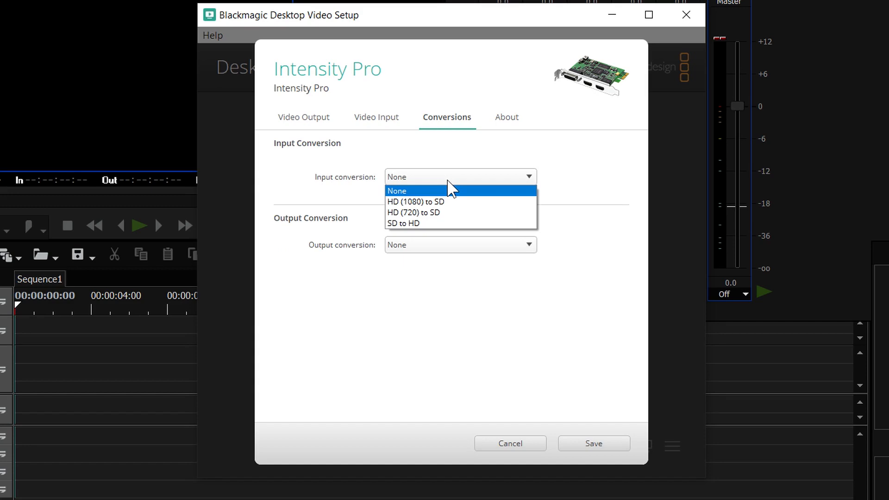
left_click(465, 143)
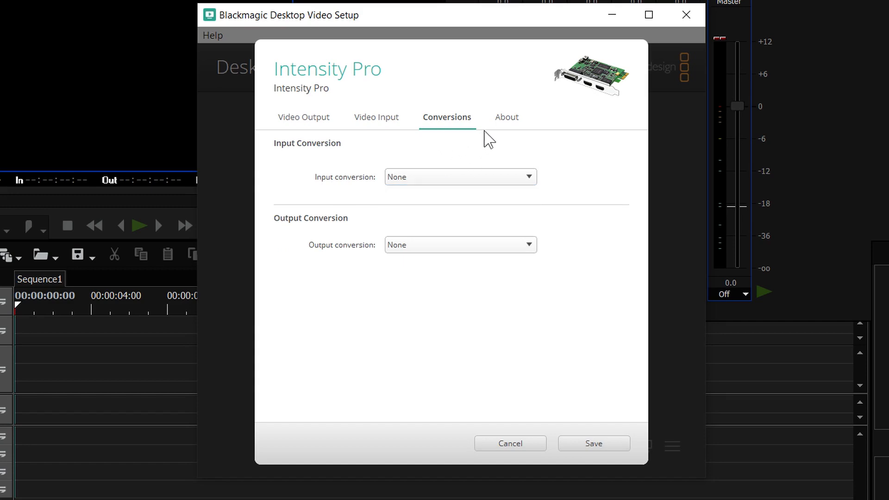
left_click(374, 121)
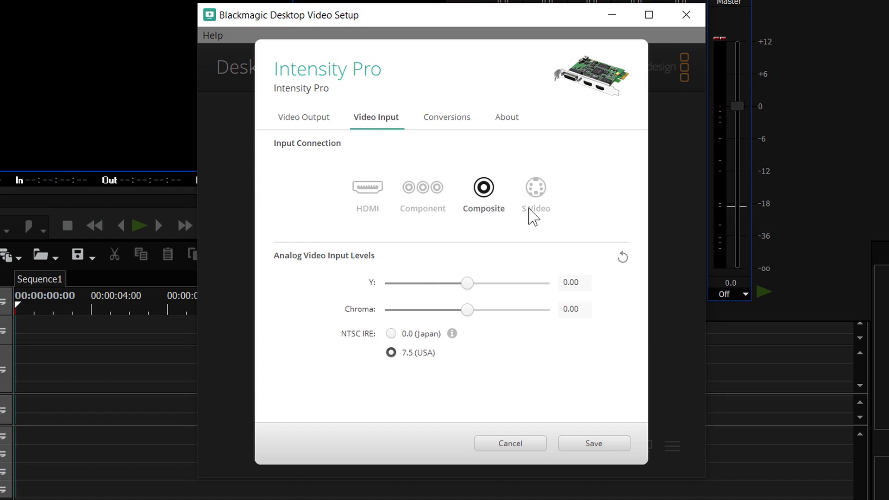
left_click(298, 118)
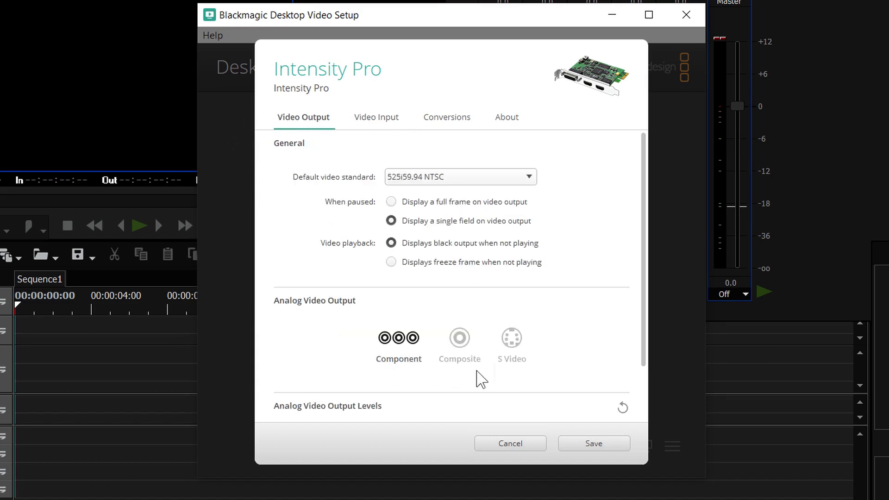
Step: Save the Intensity Pro settings, close Desktop Video Setup and return to the capture commands in EDIUS
left_click(599, 446)
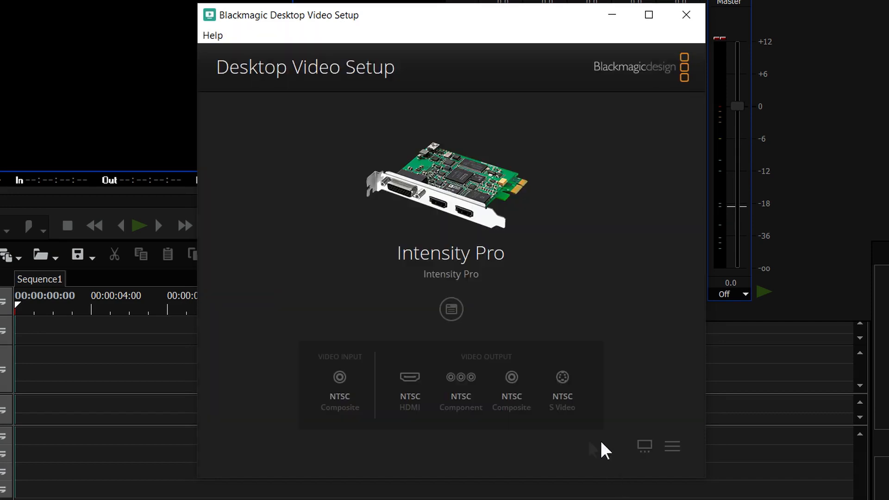
left_click(686, 18)
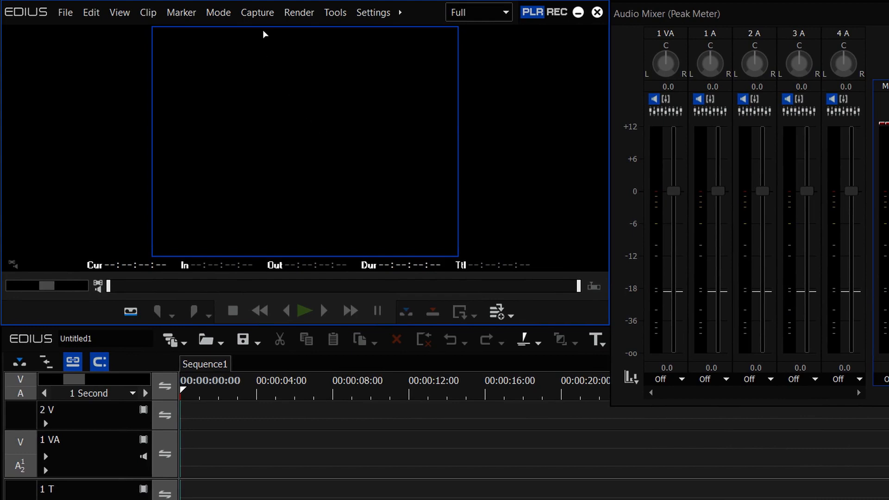
left_click(257, 12)
left_click(287, 136)
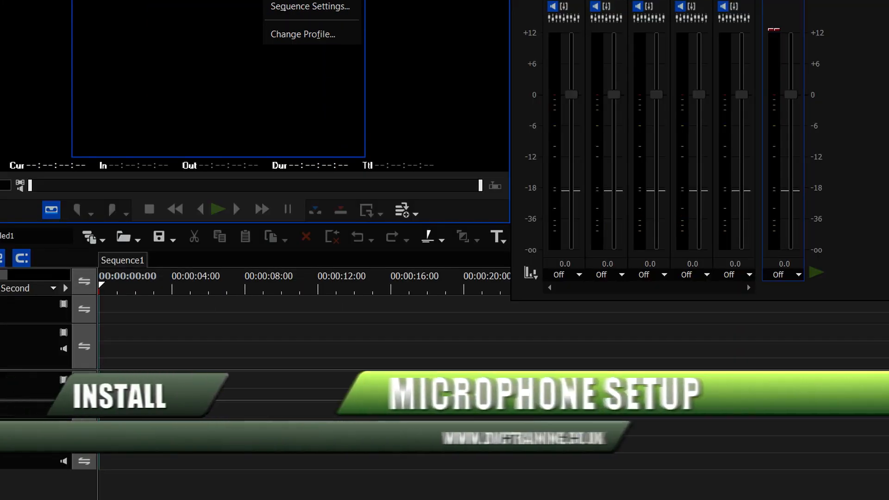
Step: Start a new device preset named "microphone" and give it the microphone icon devicepreset_icon27.psd
left_click(388, 34)
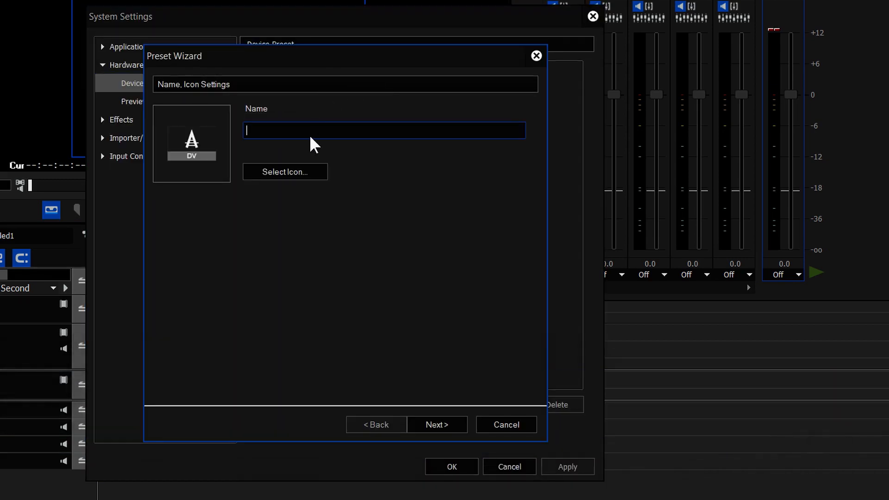
type("crophone")
left_click(286, 172)
left_click(356, 236)
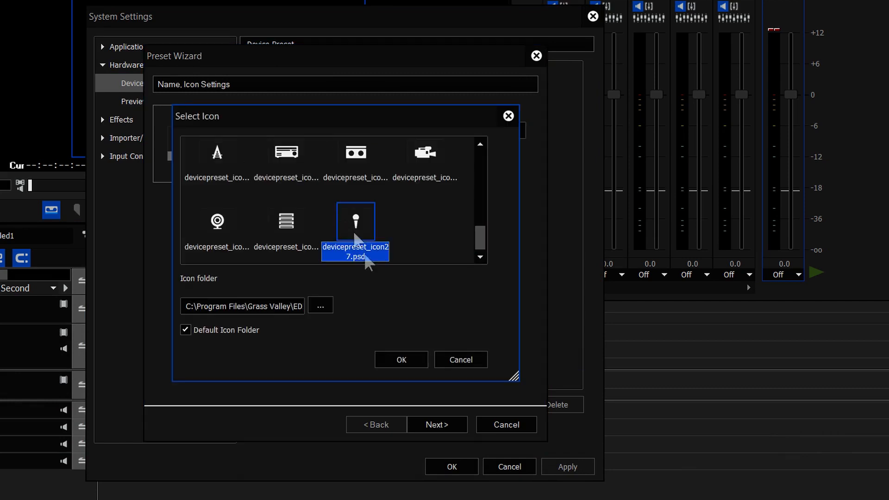
left_click(407, 360)
left_click(437, 424)
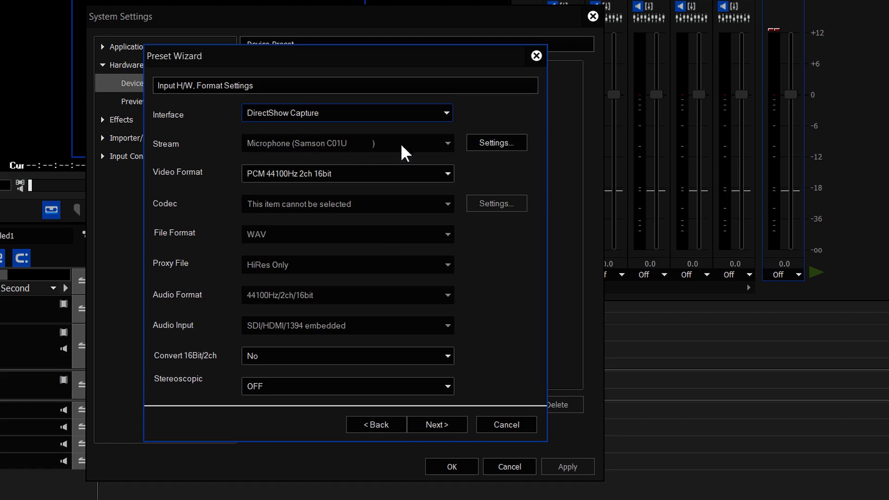
Step: Check the Samson C01U microphone's audio input properties and set the preset's input format to PCM 48000Hz 2ch 24bit
left_click(499, 144)
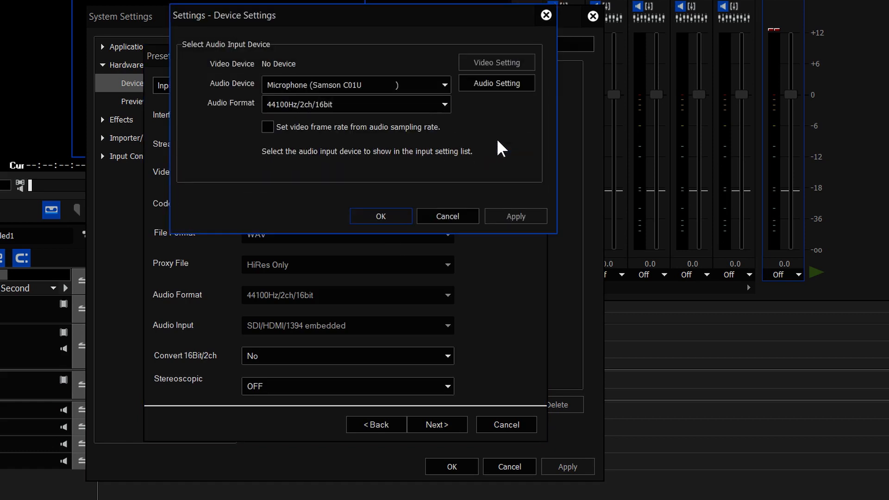
left_click(490, 87)
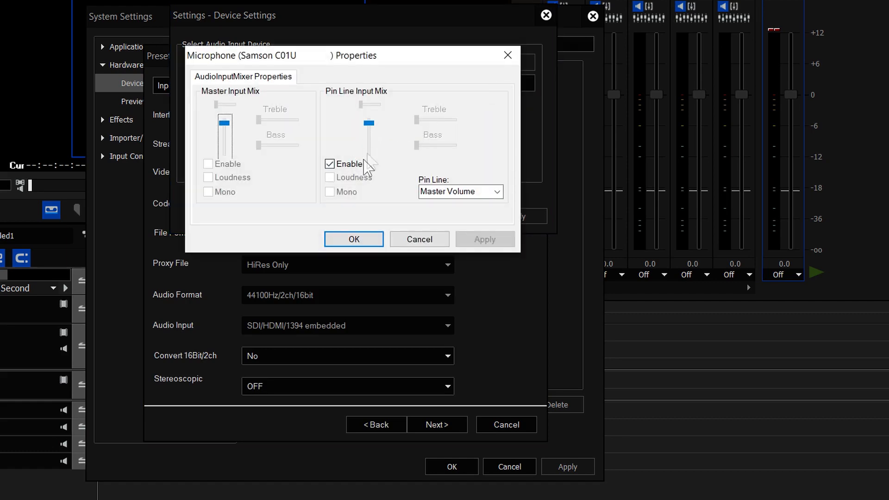
left_click(365, 240)
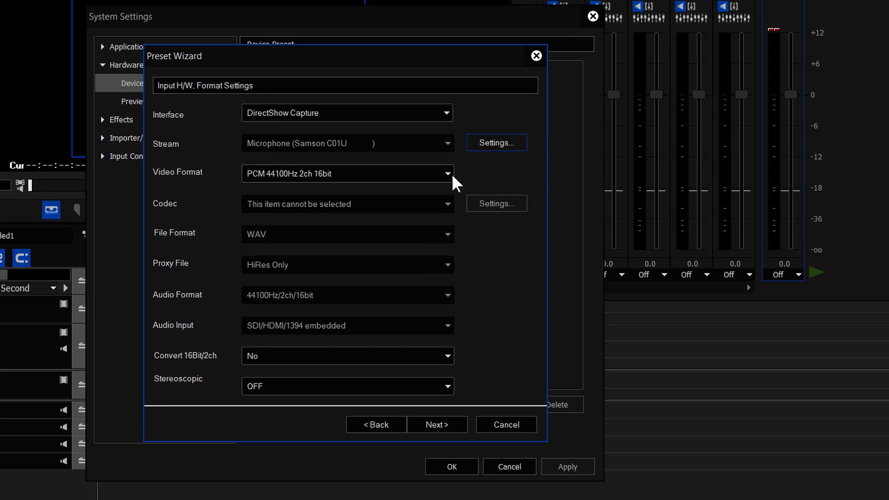
left_click(445, 175)
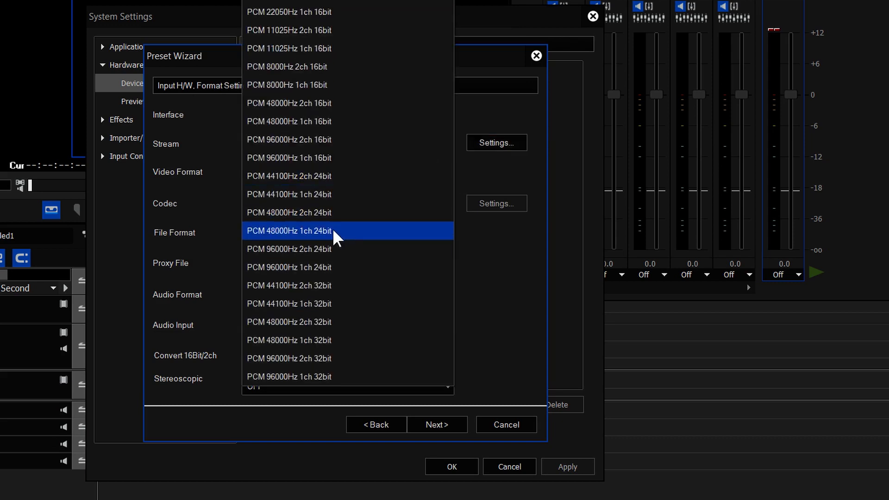
left_click(284, 213)
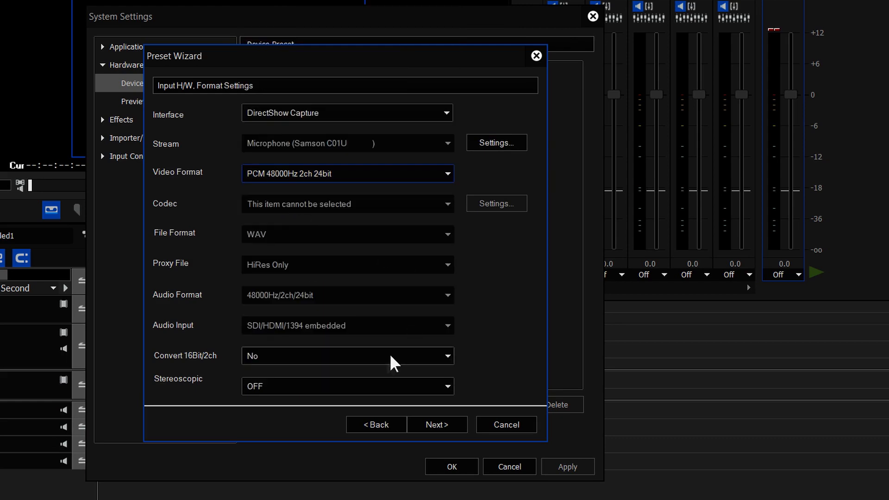
Step: Complete the "microphone" device preset without output hardware, review its summary and save the system settings
left_click(438, 425)
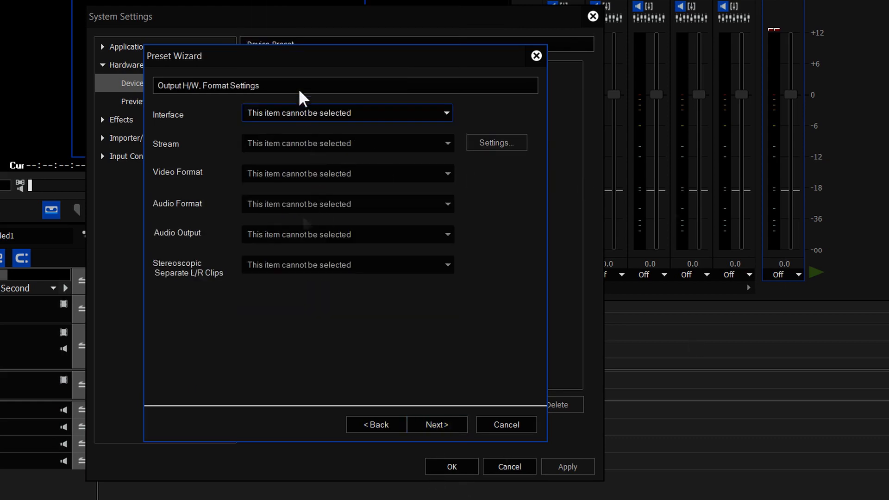
left_click(435, 433)
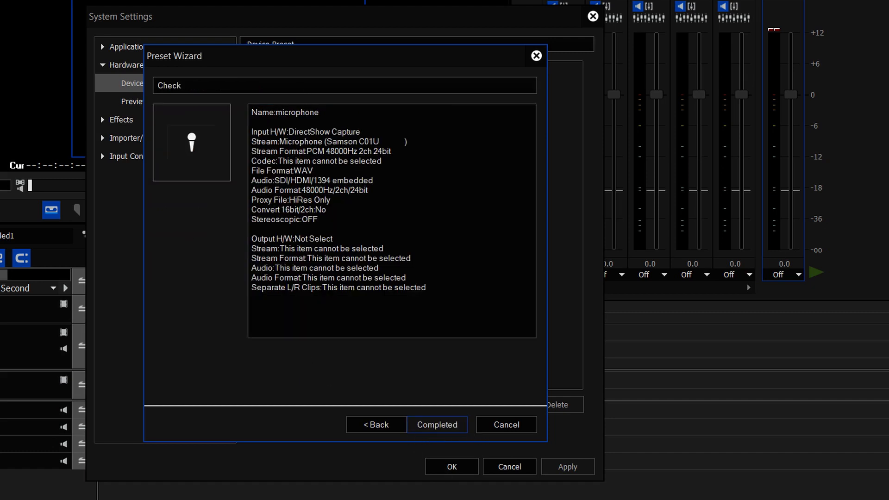
left_click(423, 428)
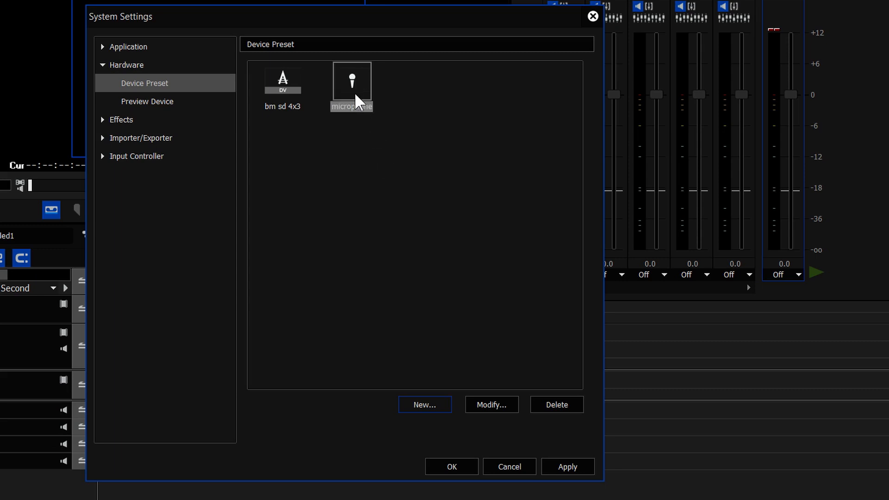
mouse_move(357, 100)
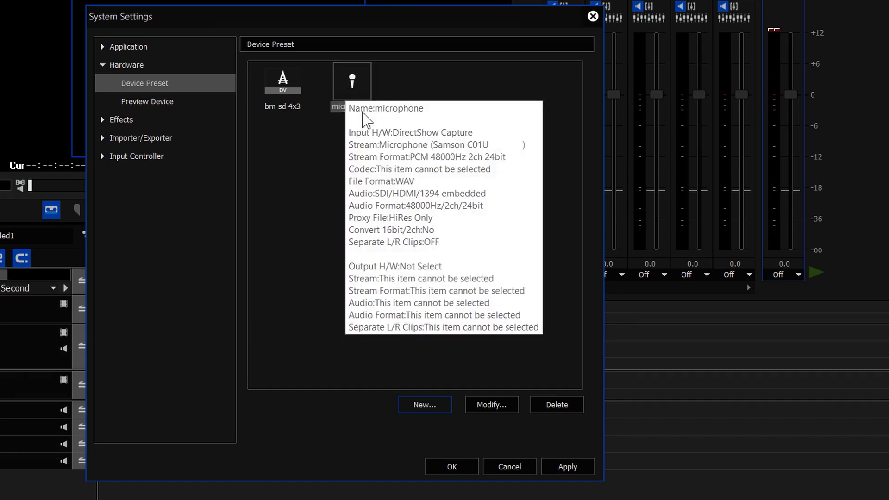
left_click(452, 467)
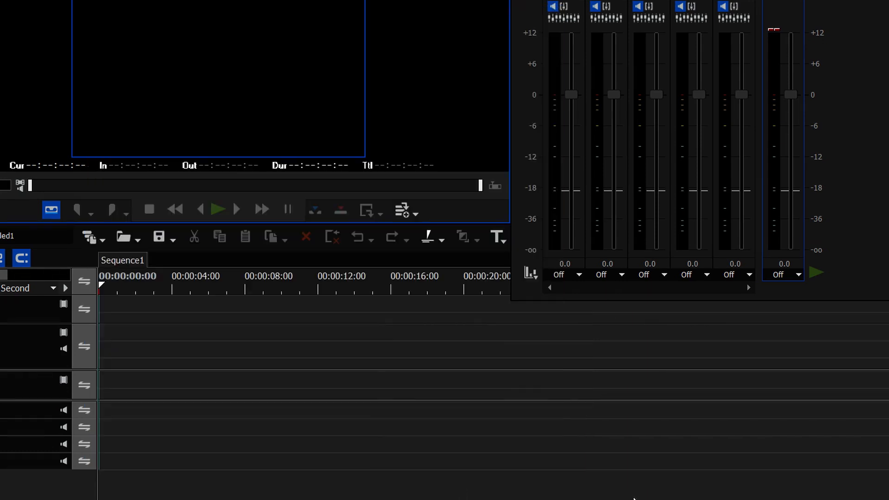
Step: Close the Audio Mixer, open Voice Over, select the "microphone" device preset to check its input levels, and close Voice Over
left_click(885, 1)
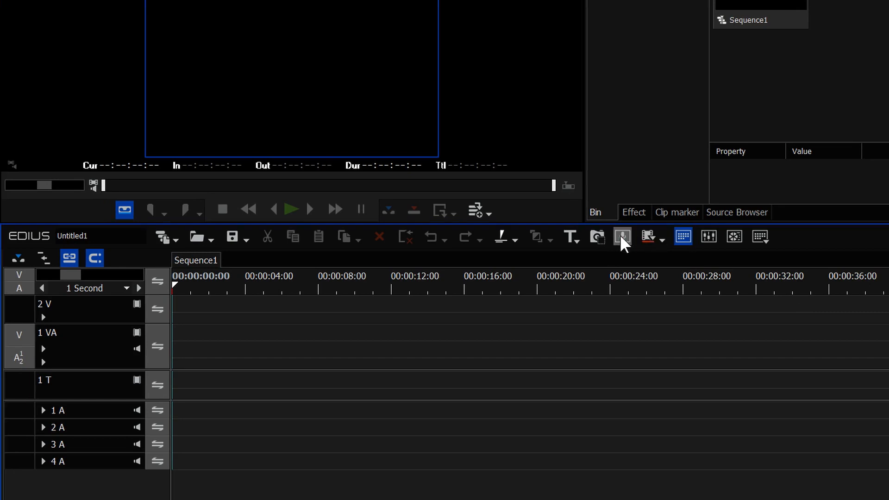
left_click(621, 236)
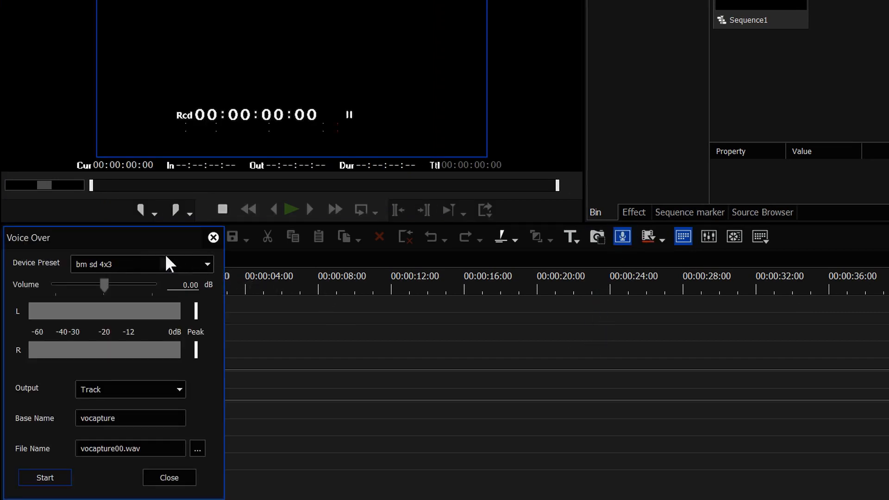
left_click_drag(129, 237, 468, 173)
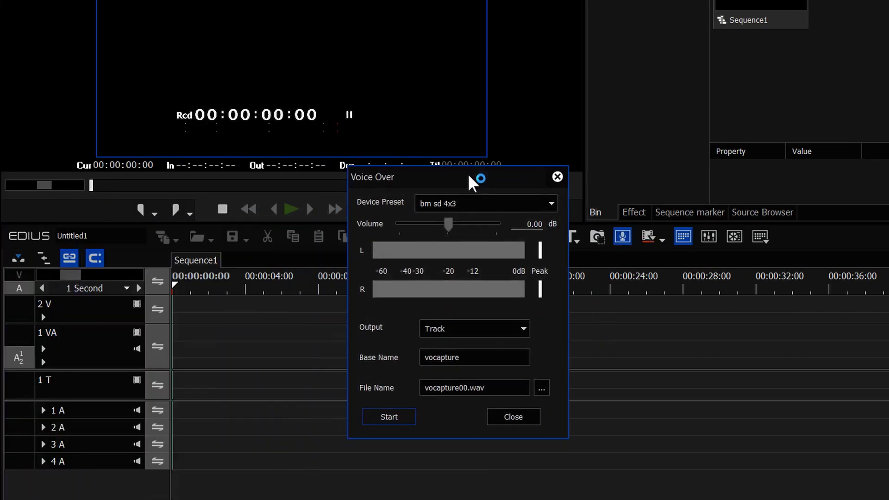
left_click(473, 202)
left_click(449, 238)
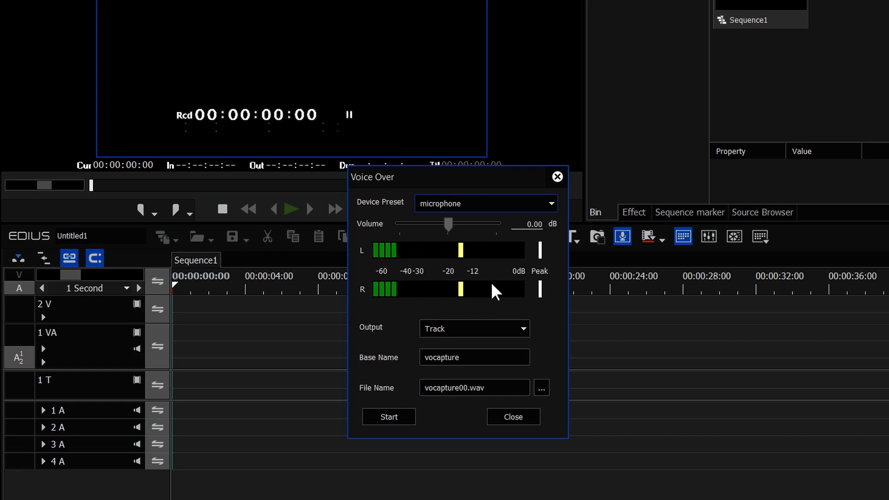
left_click(557, 177)
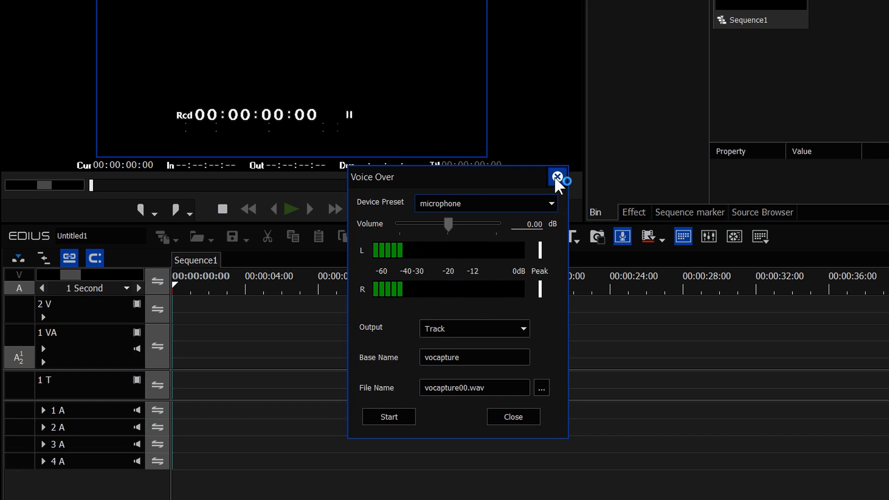